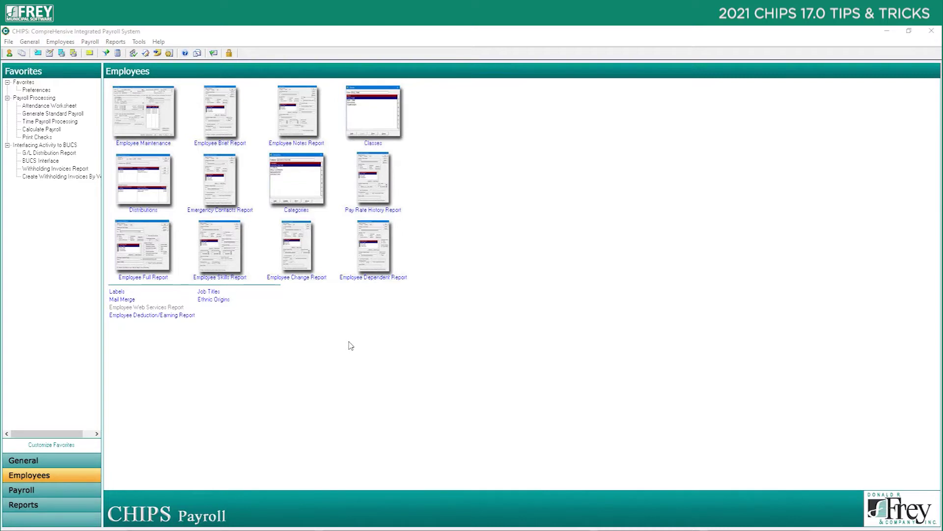
- Open Create Bulk Withholding Invoices in the Payroll section and accept the default selection ranges
{"action": "left_click", "coordinate": [84, 498]}
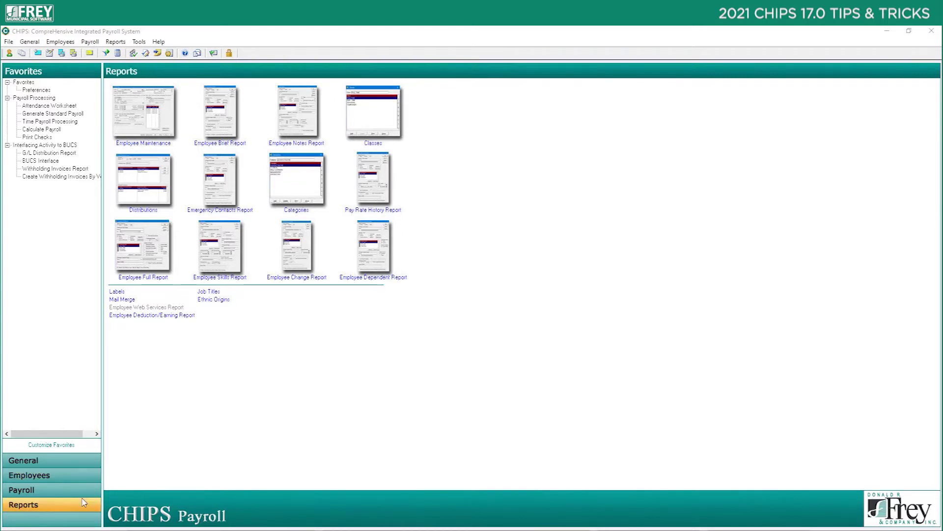
{"action": "left_click", "coordinate": [84, 489]}
{"action": "left_click", "coordinate": [382, 103]}
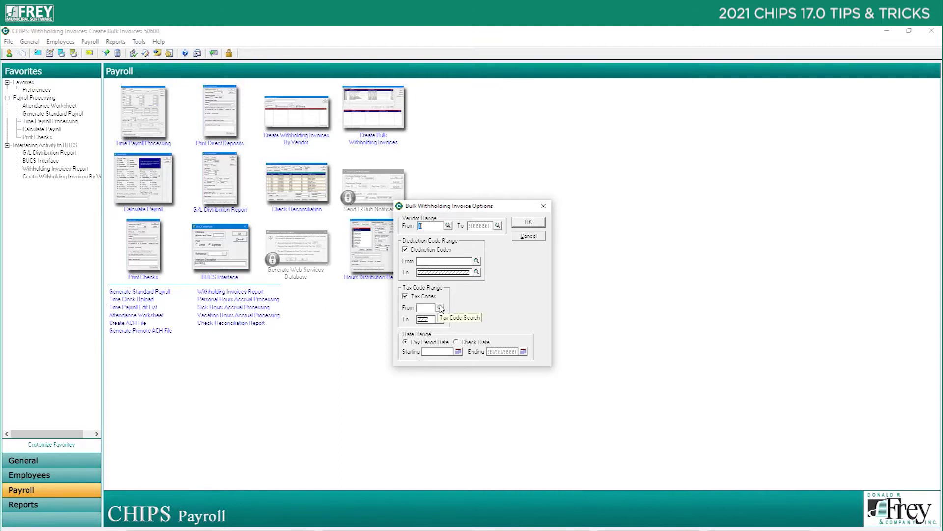
{"action": "left_click", "coordinate": [527, 223]}
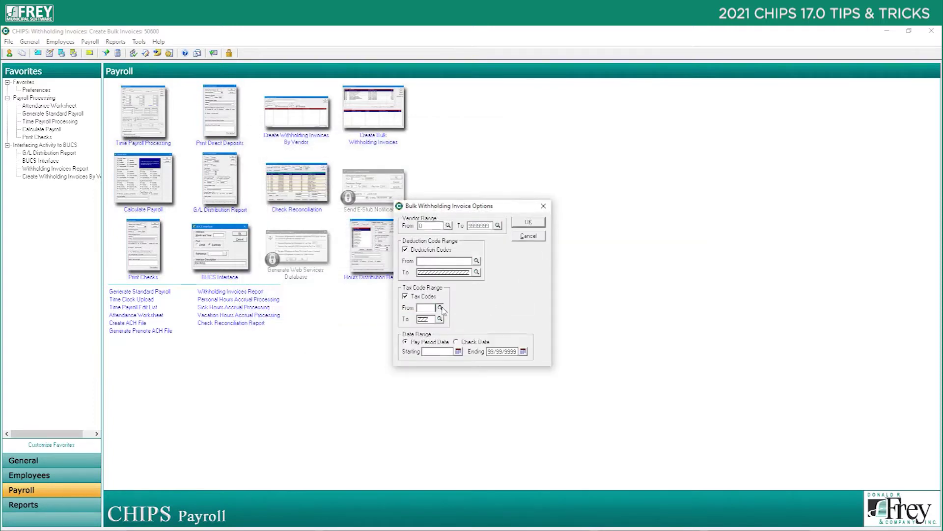
- Limit the tax code range to CTY through CTY, list the resulting bulk withholding invoices, and exit without creating any
{"action": "left_click", "coordinate": [440, 308]}
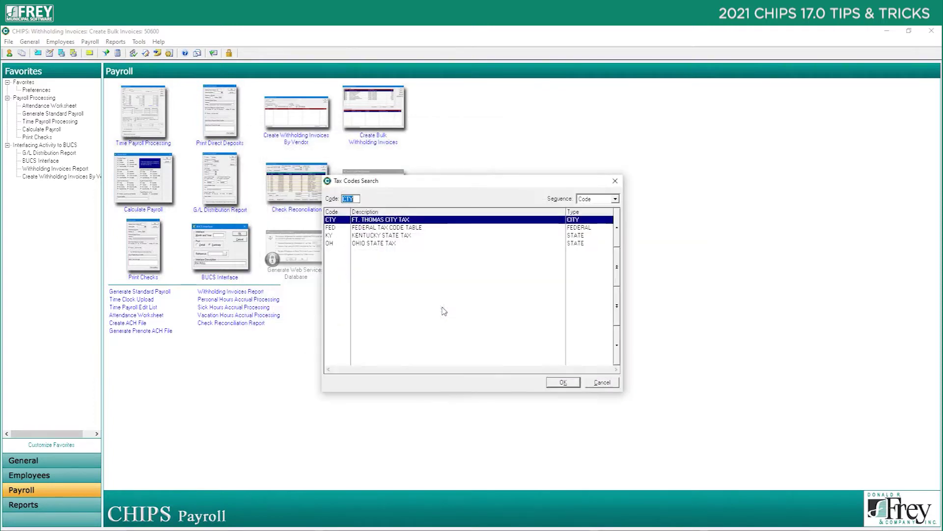
{"action": "double_click", "coordinate": [388, 220]}
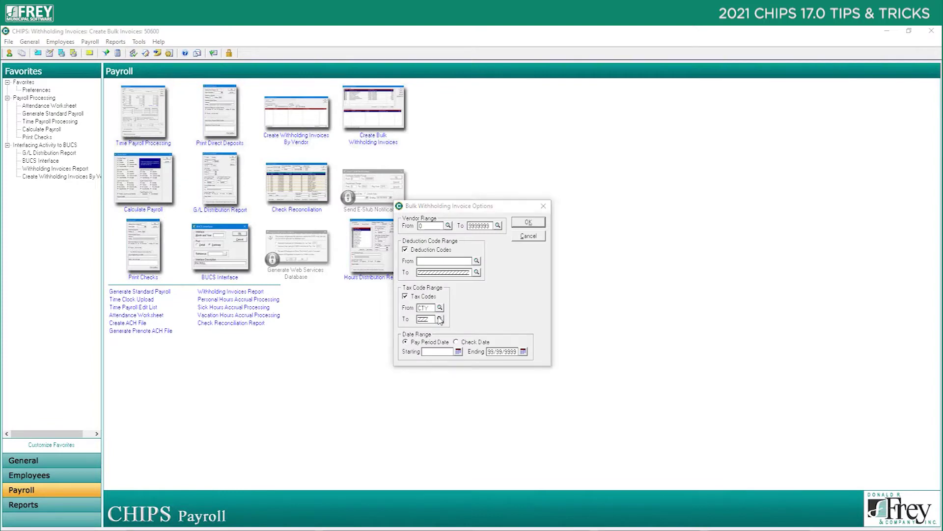
{"action": "left_click", "coordinate": [440, 319]}
{"action": "double_click", "coordinate": [398, 220]}
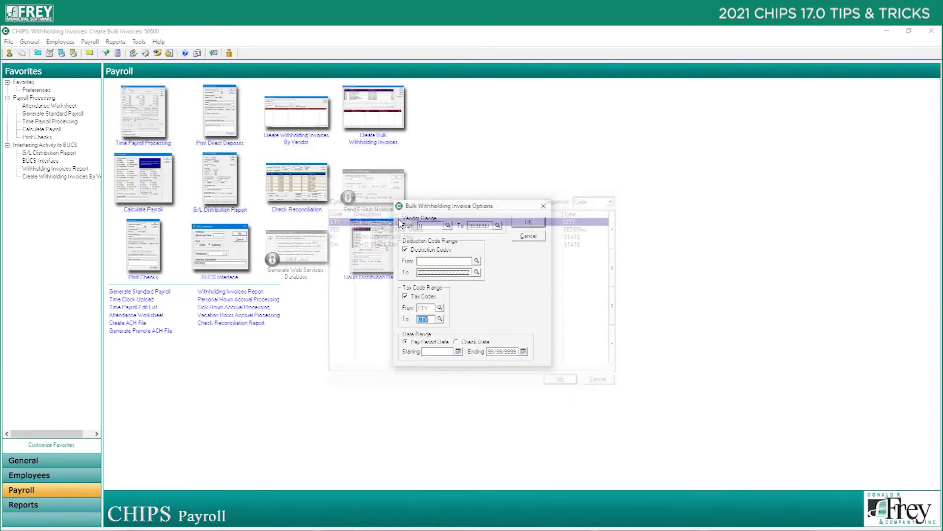
{"action": "left_click", "coordinate": [541, 226]}
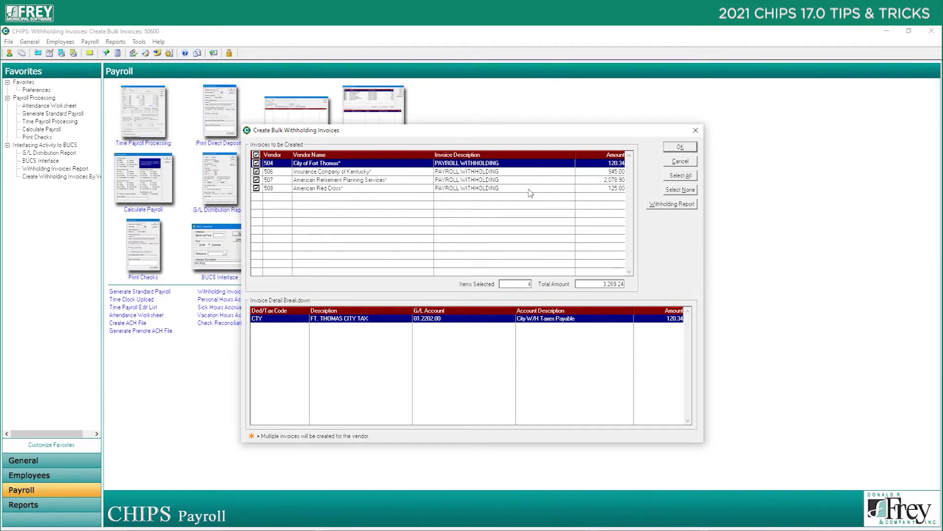
{"action": "left_click", "coordinate": [674, 162]}
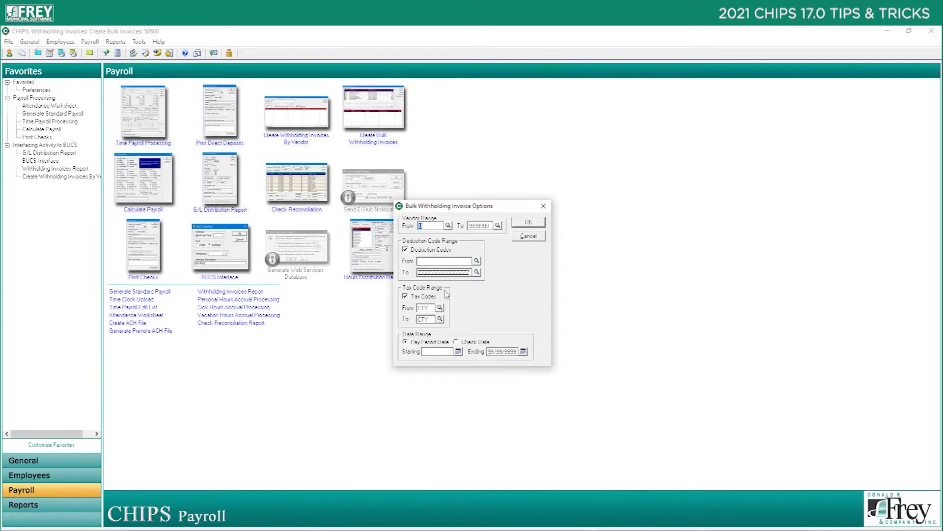
{"action": "left_click", "coordinate": [528, 238]}
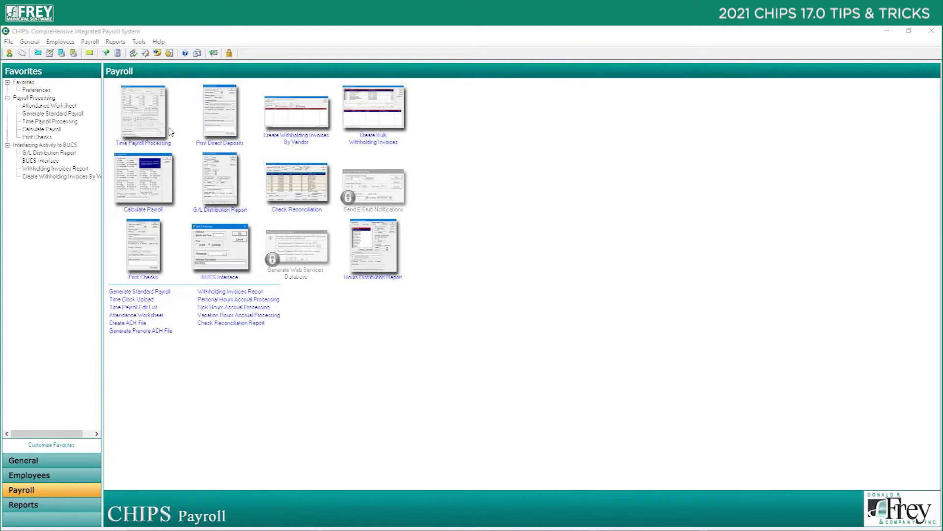
- Set the Federal Tax added dollar amount to 150 in the first listed employee's payroll taxes and save the record
{"action": "left_click", "coordinate": [80, 477]}
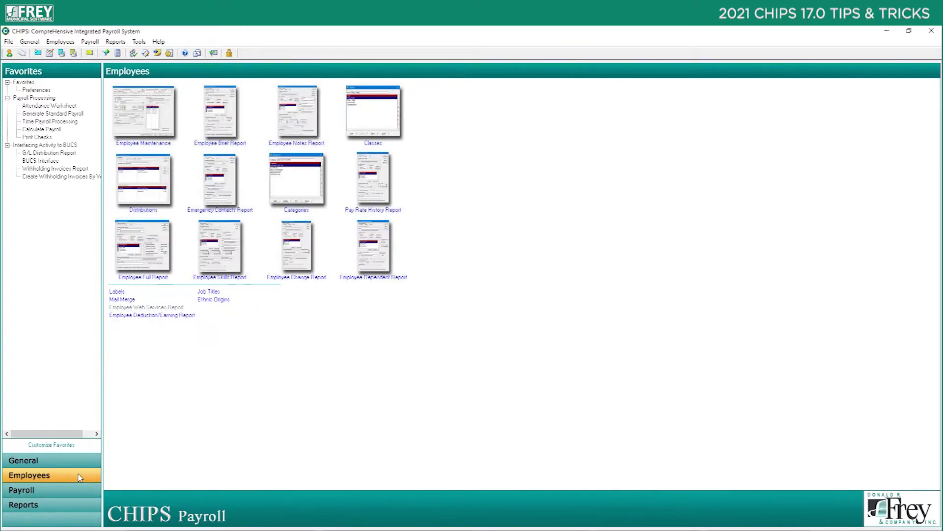
{"action": "left_click", "coordinate": [132, 118]}
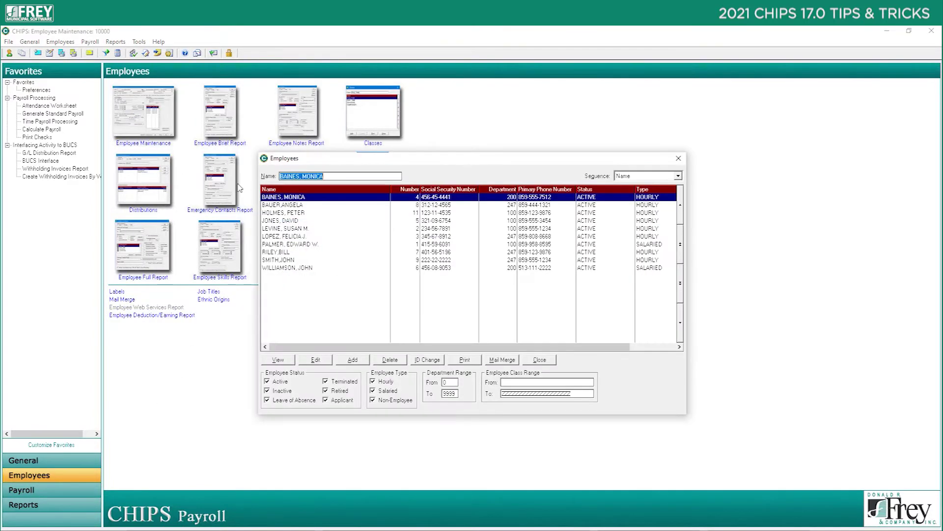
{"action": "left_click", "coordinate": [324, 362]}
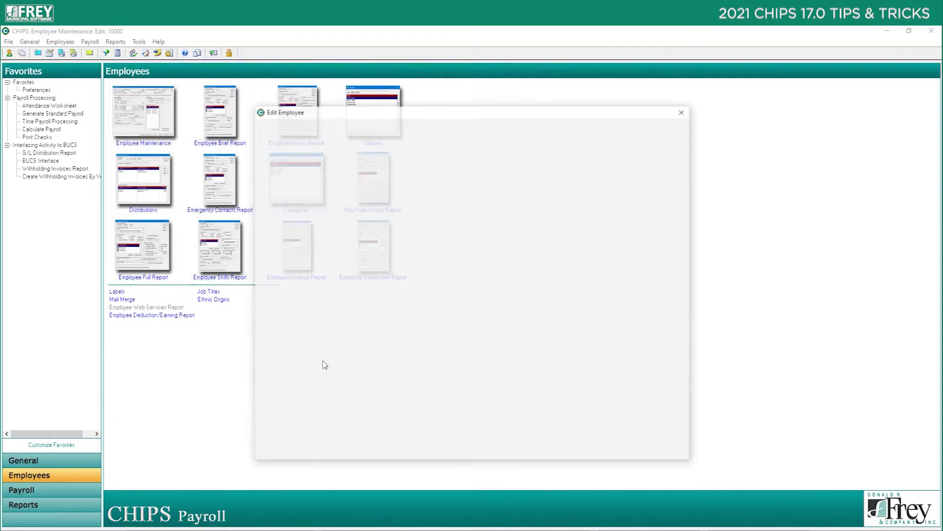
{"action": "left_click", "coordinate": [330, 172]}
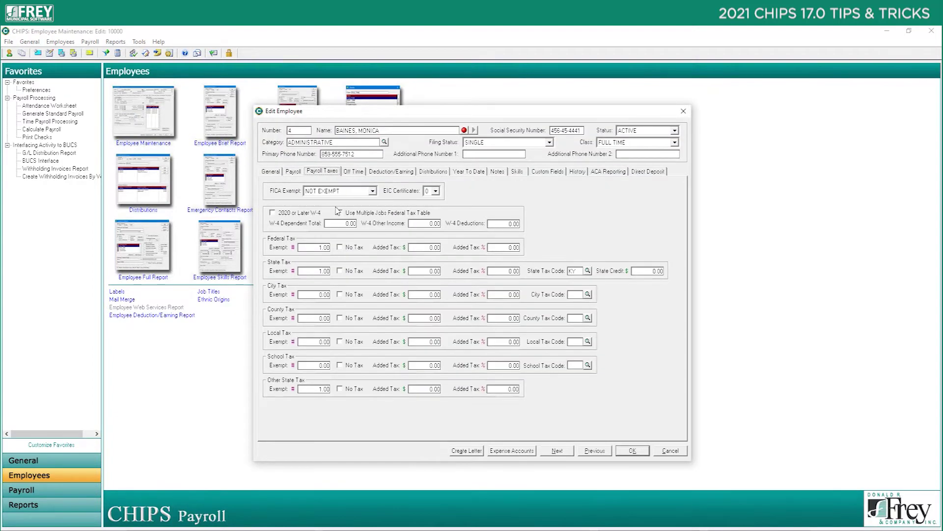
{"action": "left_click_drag", "start_coordinate": [418, 251], "coordinate": [447, 256]}
{"action": "type", "text": "150"}
{"action": "key", "text": "Tab"}
{"action": "left_click", "coordinate": [634, 451]}
{"action": "left_click", "coordinate": [538, 358]}
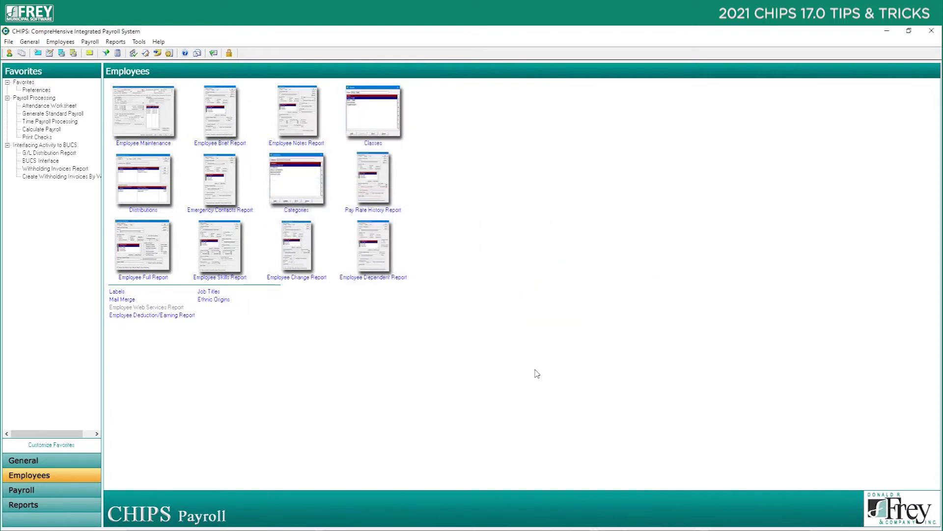
- Open Time Payroll Processing and set the Pay Period Ending Date to 01/29/2021
{"action": "left_click", "coordinate": [85, 491]}
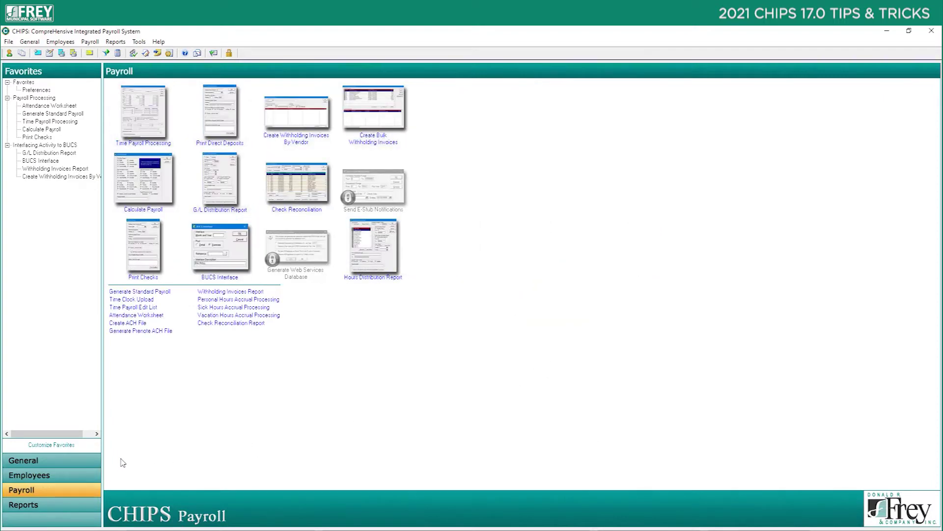
{"action": "left_click", "coordinate": [155, 131]}
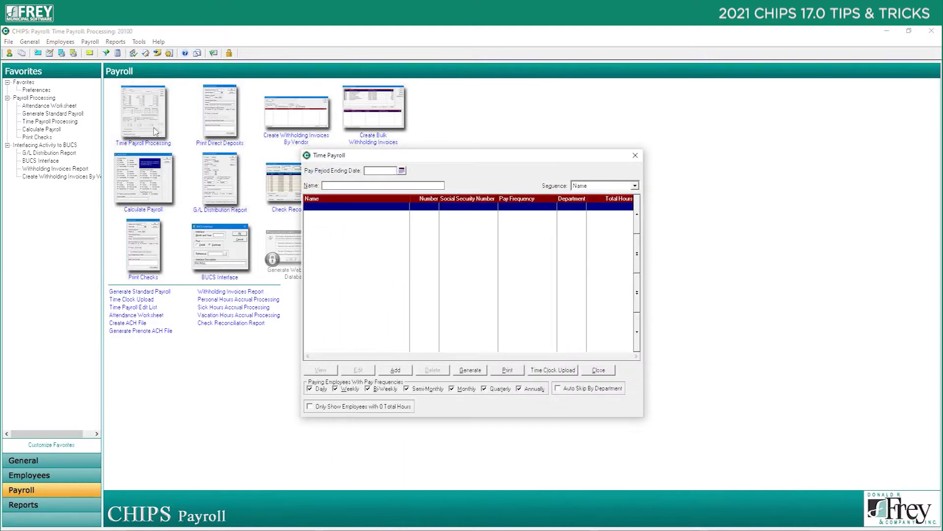
{"action": "left_click", "coordinate": [402, 170]}
{"action": "left_click", "coordinate": [387, 231]}
- Add a payroll record for the first listed employee with 80 regular hours
{"action": "left_click", "coordinate": [396, 369]}
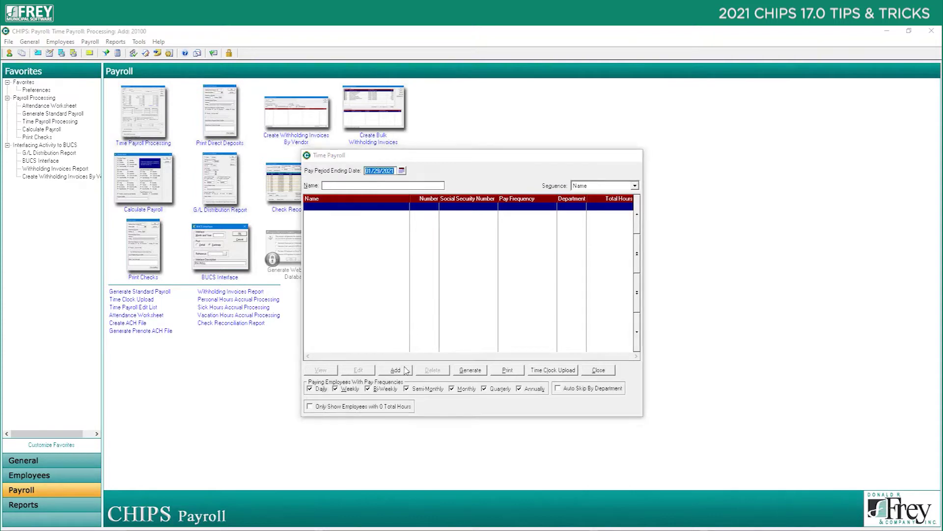
{"action": "left_click", "coordinate": [382, 134]}
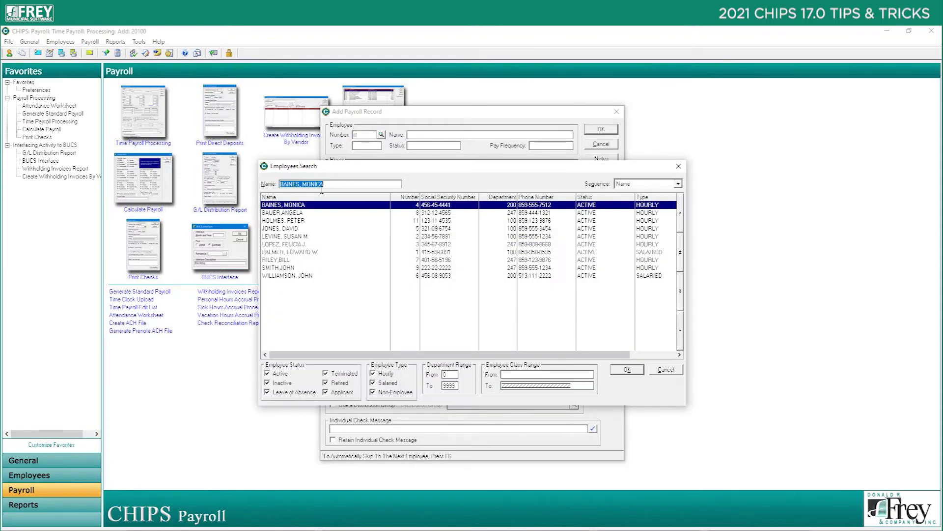
{"action": "double_click", "coordinate": [303, 205]}
{"action": "type", "text": "80"}
{"action": "key", "text": "Tab"}
- Set the payroll record's Number of Weeks Worked to 2
{"action": "key", "text": "Tab"}
{"action": "key", "text": "Tab"}
{"action": "key", "text": "Tab"}
{"action": "key", "text": "Tab"}
{"action": "key", "text": "Tab"}
{"action": "key", "text": "Tab"}
{"action": "key", "text": "Tab"}
{"action": "key", "text": "Tab"}
{"action": "key", "text": "Tab"}
{"action": "key", "text": "Tab"}
{"action": "key", "text": "Tab"}
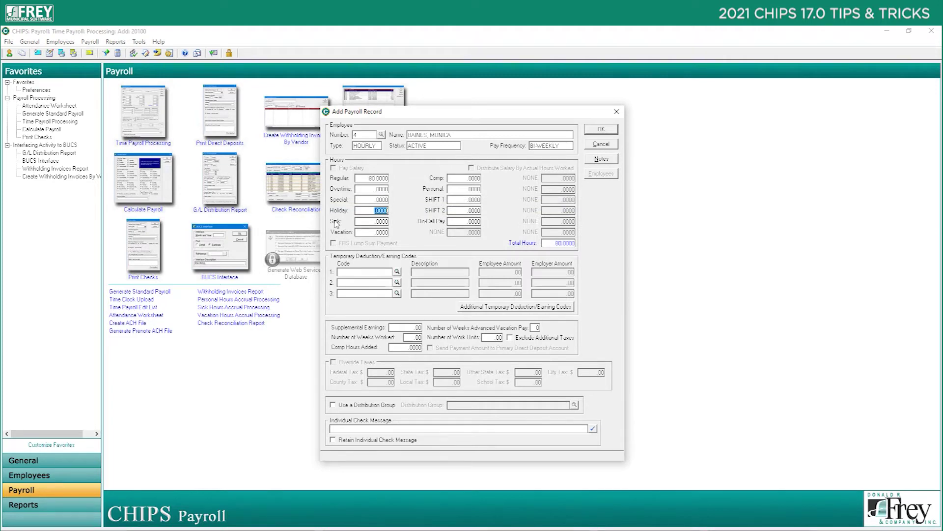
{"action": "key", "text": "Tab"}
{"action": "key", "text": "Tab"}
{"action": "key", "text": "Tab"}
{"action": "key", "text": "Tab"}
{"action": "key", "text": "Tab"}
{"action": "type", "text": "2"}
{"action": "key", "text": "Tab"}
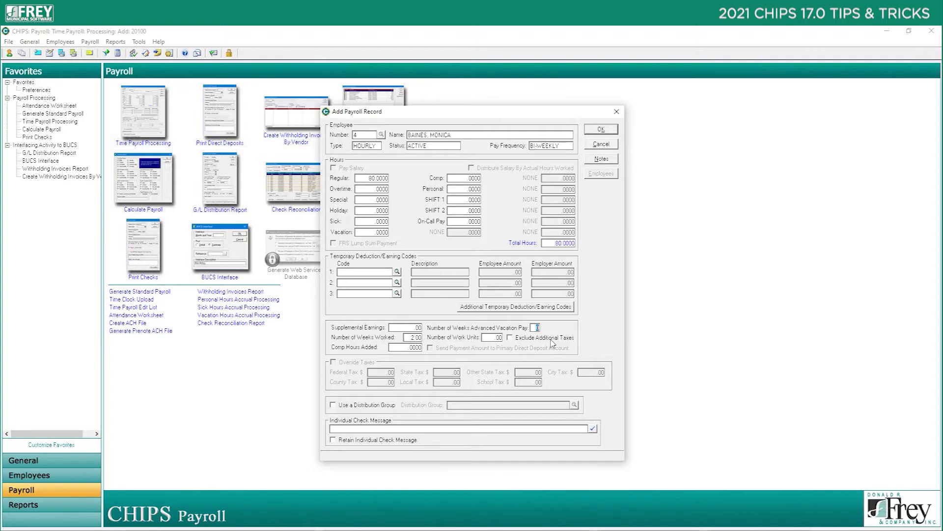
- Save the new payroll record with its hours distribution and close Time Payroll
{"action": "left_click", "coordinate": [600, 130]}
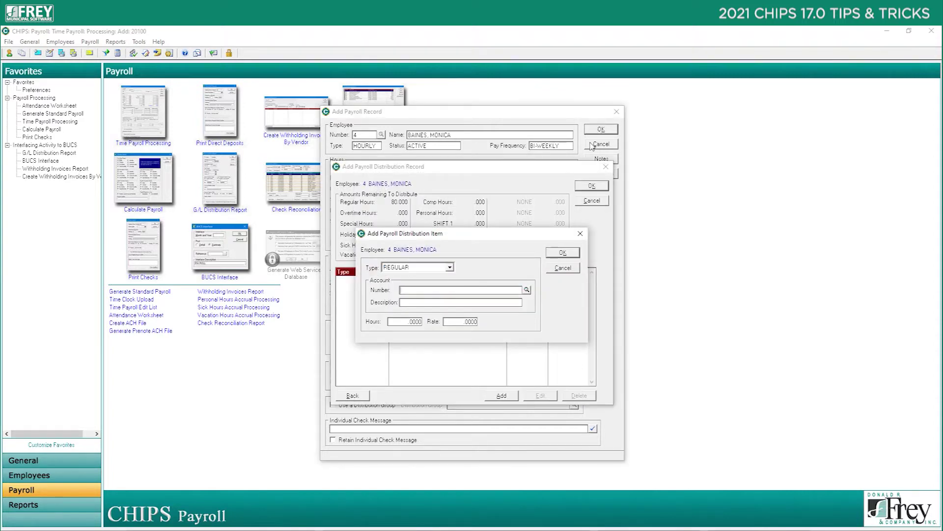
{"action": "left_click", "coordinate": [603, 186]}
{"action": "left_click", "coordinate": [605, 147]}
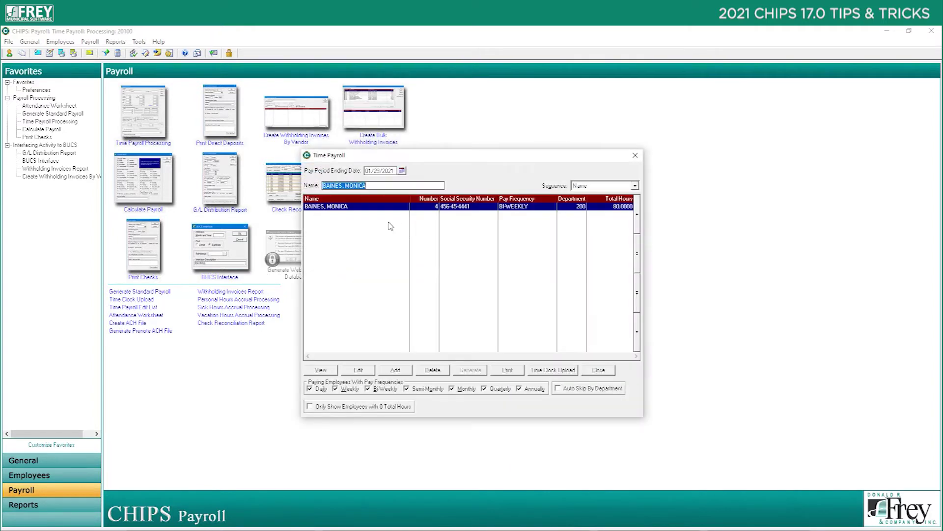
{"action": "left_click", "coordinate": [597, 372]}
- Calculate payroll with all deduction frequencies and the consolidated payroll register
{"action": "left_click", "coordinate": [153, 170]}
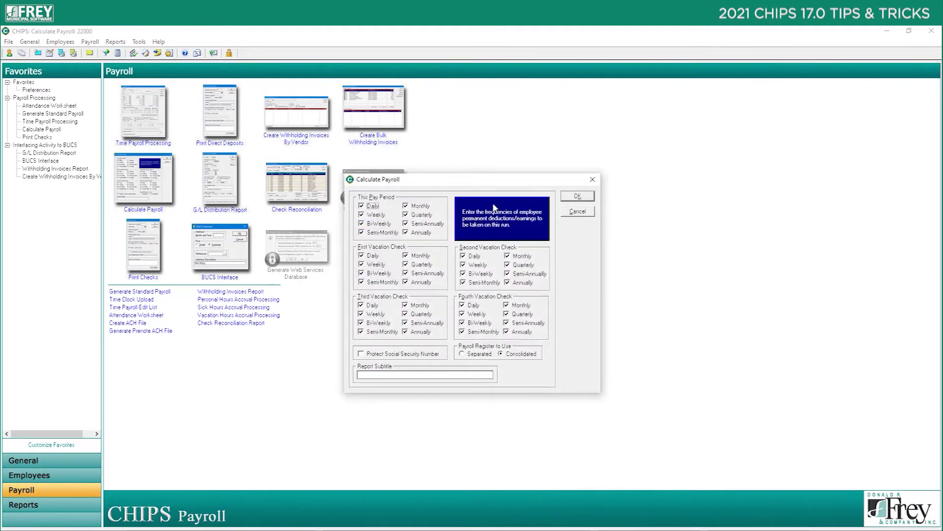
{"action": "left_click", "coordinate": [574, 199]}
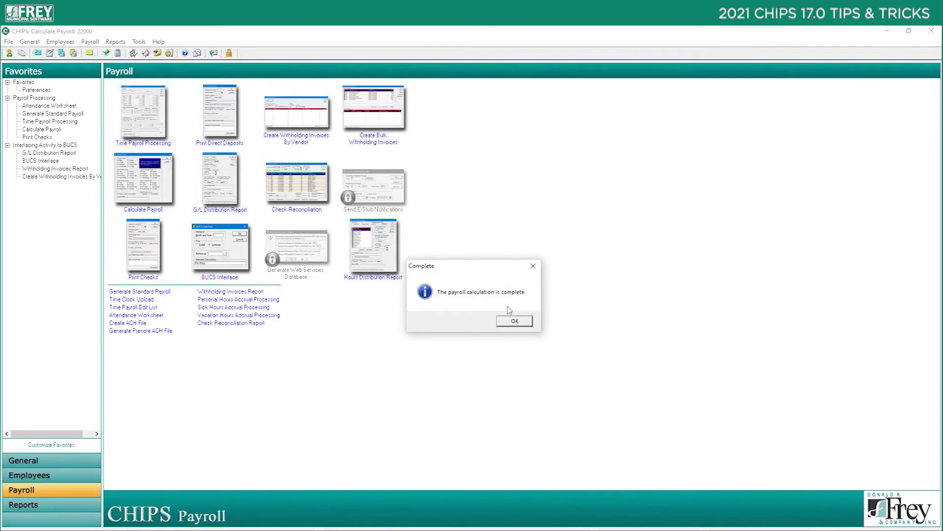
{"action": "left_click", "coordinate": [513, 321]}
- Preview the Payroll Error List and examine the employee's taxes in the Consolidated Payroll Register
{"action": "left_click", "coordinate": [514, 370]}
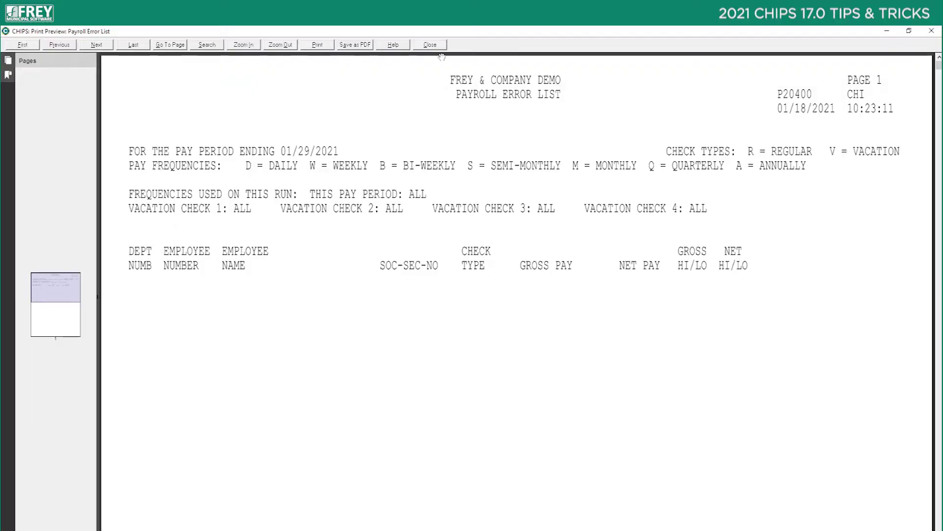
{"action": "left_click", "coordinate": [432, 45]}
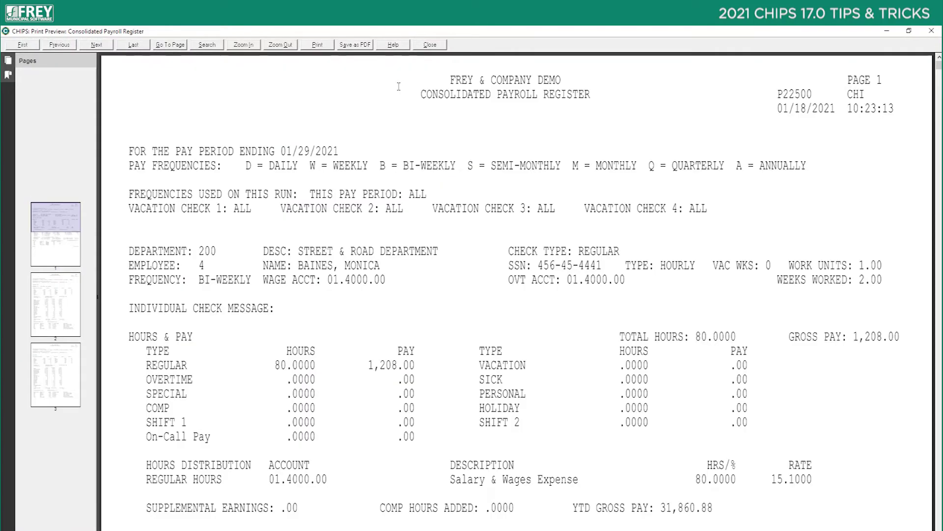
{"action": "scroll", "coordinate": [332, 283], "scroll_direction": "down", "scroll_amount": 4}
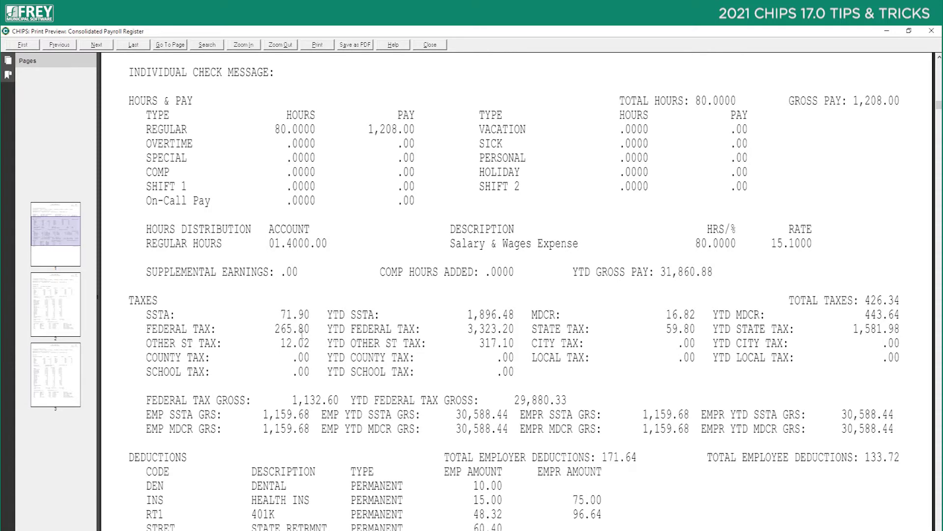
{"action": "left_click", "coordinate": [432, 46]}
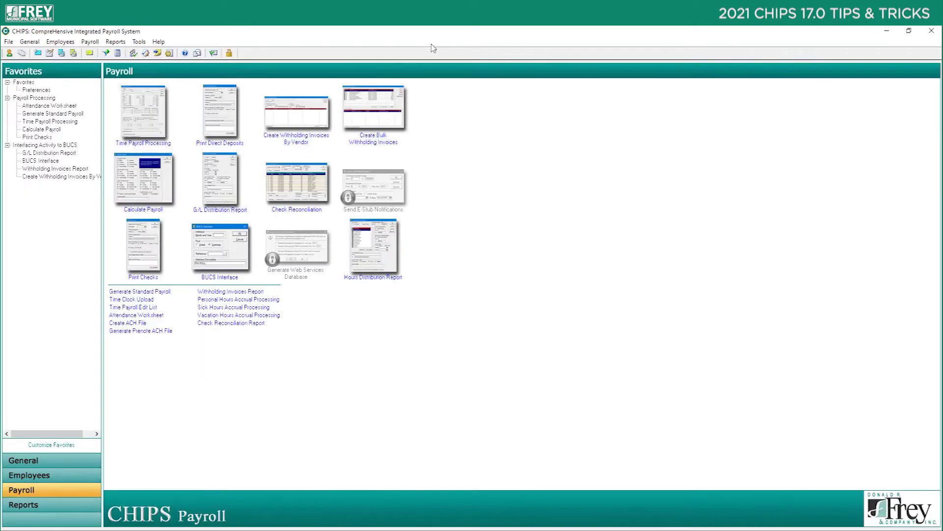
- Enable Exclude Additional Taxes on the employee's existing time payroll record and save it with its current distribution
{"action": "left_click", "coordinate": [160, 129]}
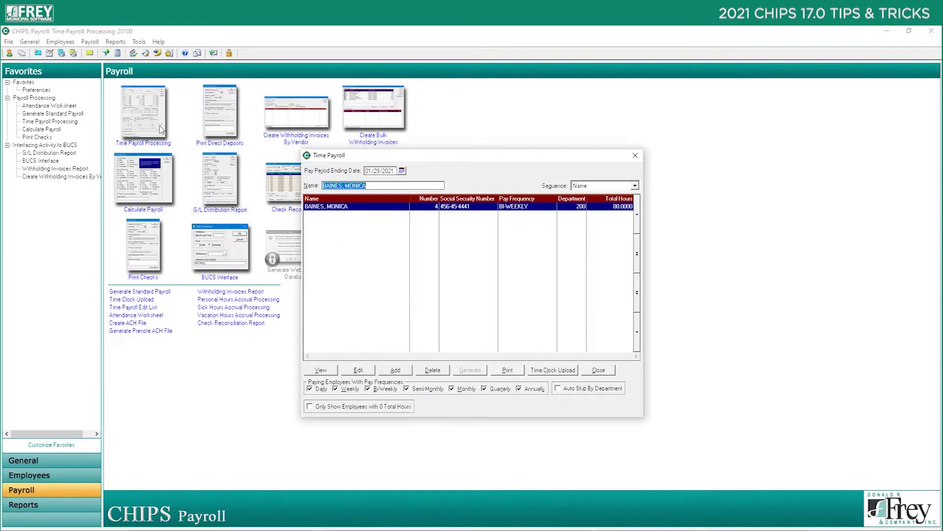
{"action": "left_click", "coordinate": [360, 370]}
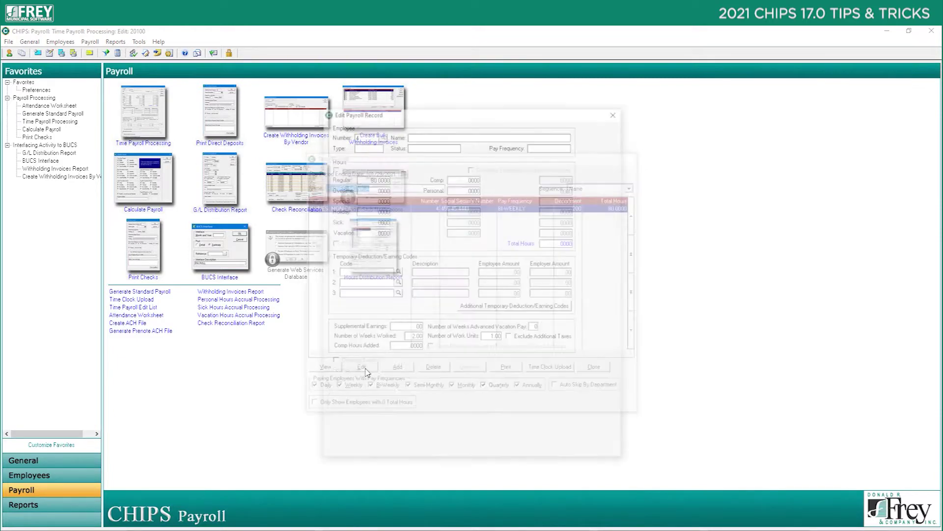
{"action": "left_click", "coordinate": [519, 339]}
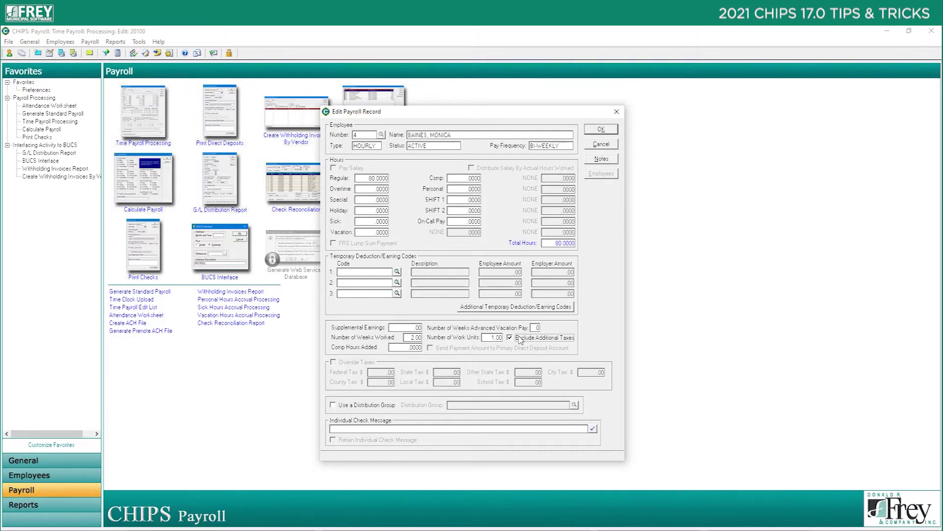
{"action": "left_click", "coordinate": [613, 132]}
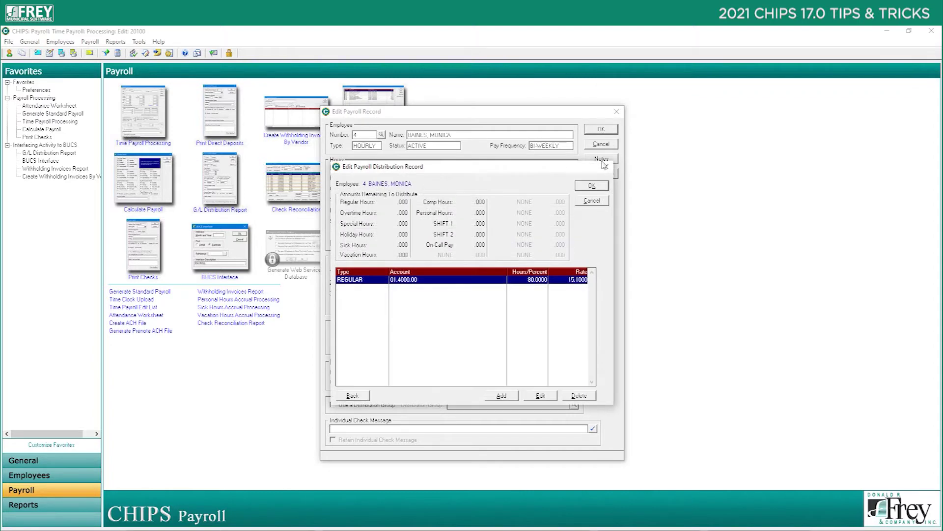
{"action": "left_click", "coordinate": [592, 185]}
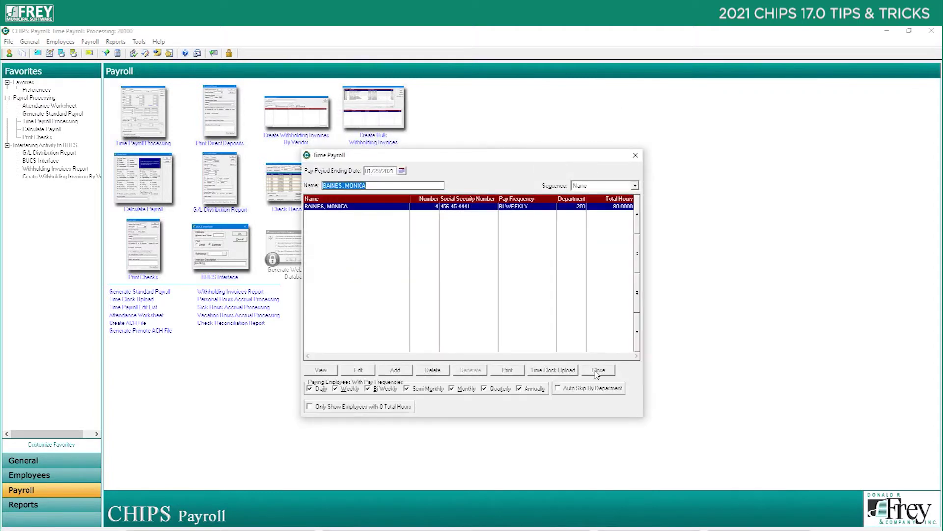
{"action": "left_click", "coordinate": [597, 370]}
- Recalculate payroll with all deduction frequencies and the consolidated payroll register
{"action": "left_click", "coordinate": [149, 183]}
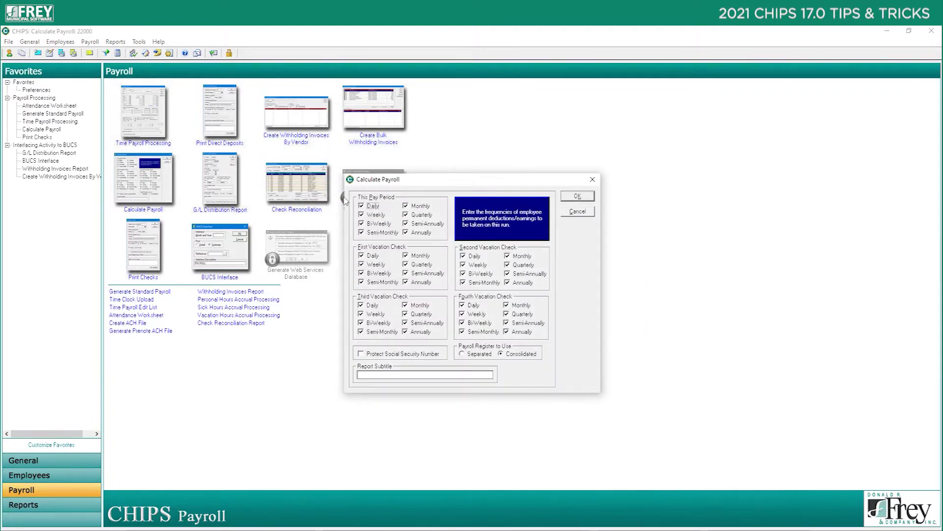
{"action": "left_click", "coordinate": [578, 196]}
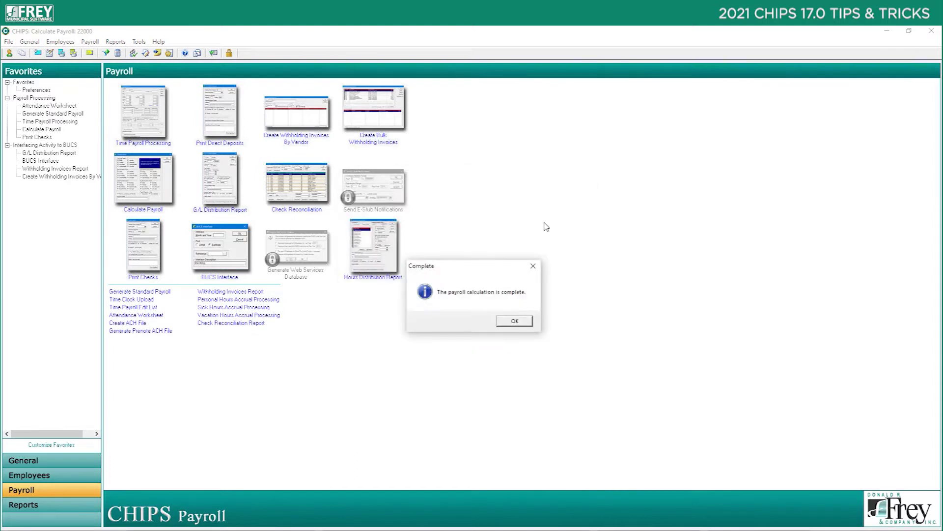
{"action": "left_click", "coordinate": [514, 320]}
- Preview the recalculated payroll reports and examine the employee's federal tax amount in the Consolidated Payroll Register
{"action": "left_click", "coordinate": [514, 369]}
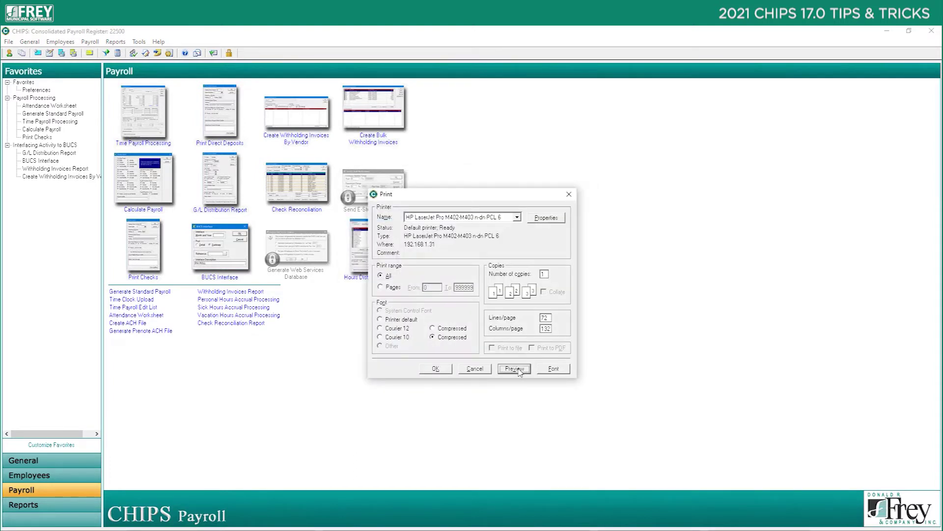
{"action": "left_click", "coordinate": [431, 48]}
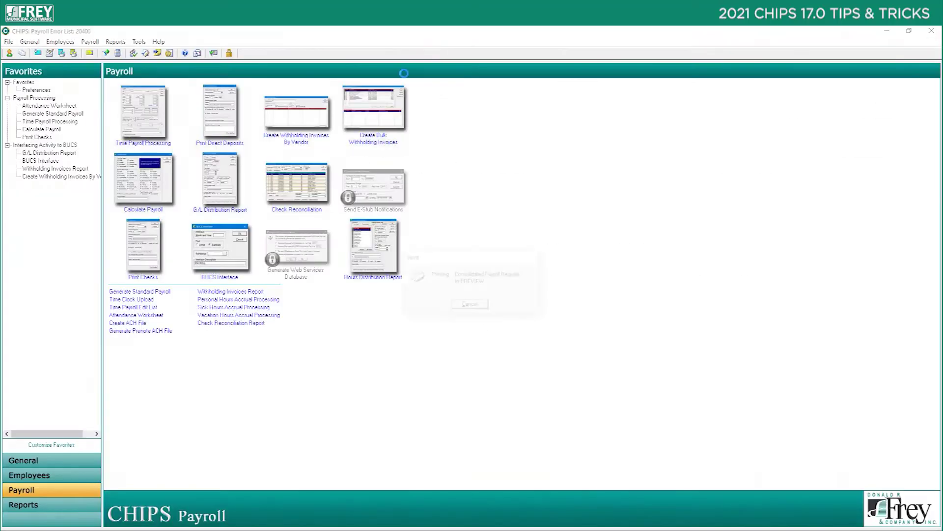
{"action": "scroll", "coordinate": [337, 184], "scroll_direction": "down", "scroll_amount": 5}
{"action": "scroll", "coordinate": [313, 252], "scroll_direction": "down", "scroll_amount": 5}
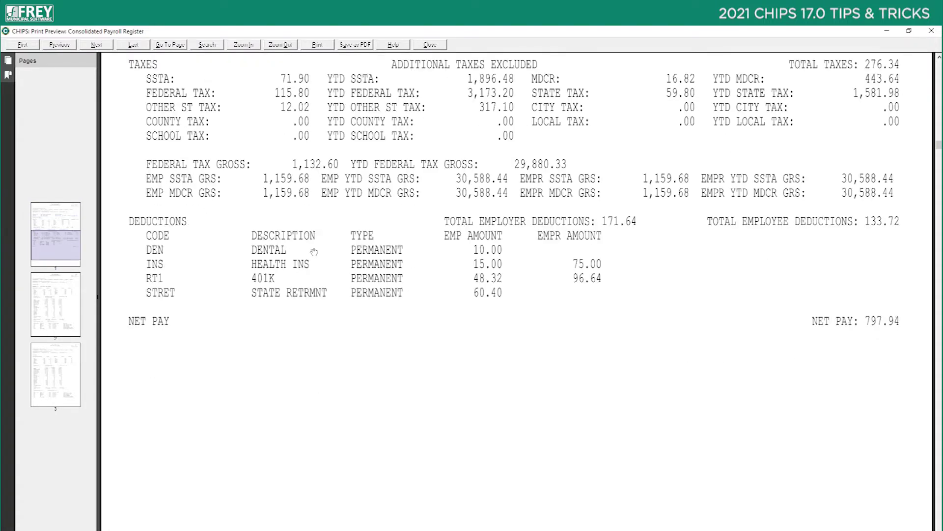
{"action": "scroll", "coordinate": [314, 252], "scroll_direction": "up", "scroll_amount": 5}
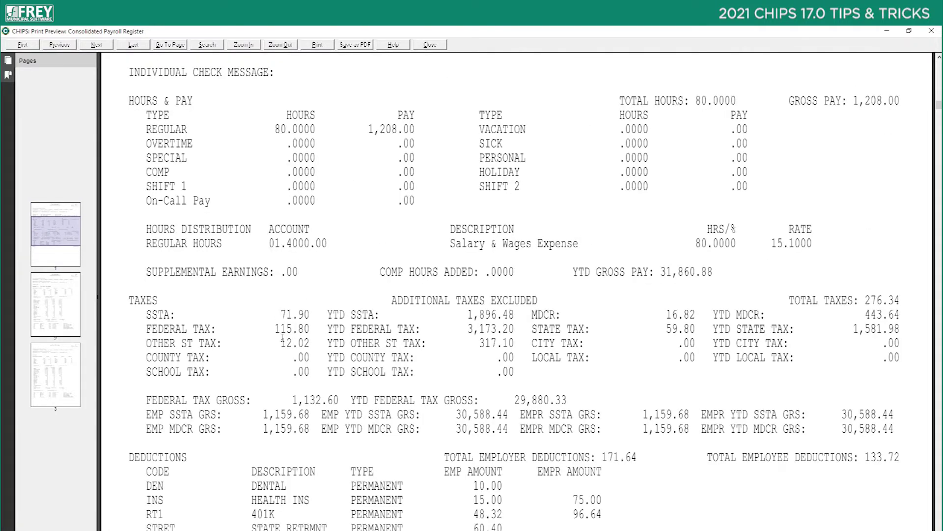
{"action": "left_click_drag", "start_coordinate": [272, 329], "coordinate": [315, 329]}
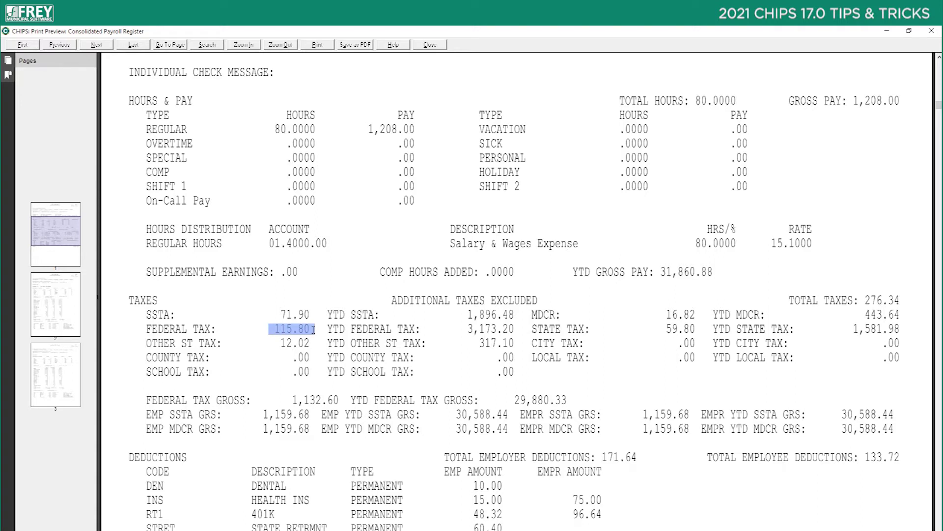
{"action": "left_click", "coordinate": [328, 340]}
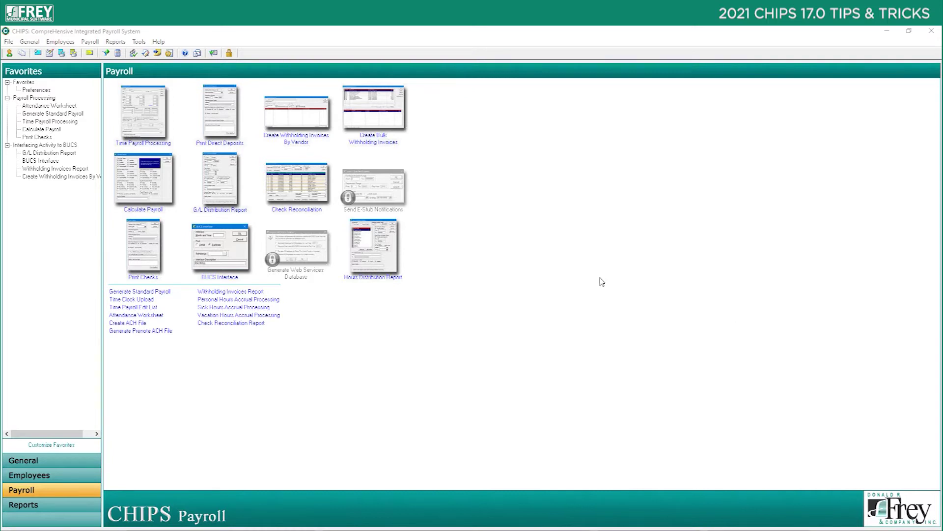
- Start a new tax code LO with Local as the tax authority in Tax Codes and Tables
{"action": "left_click", "coordinate": [35, 45]}
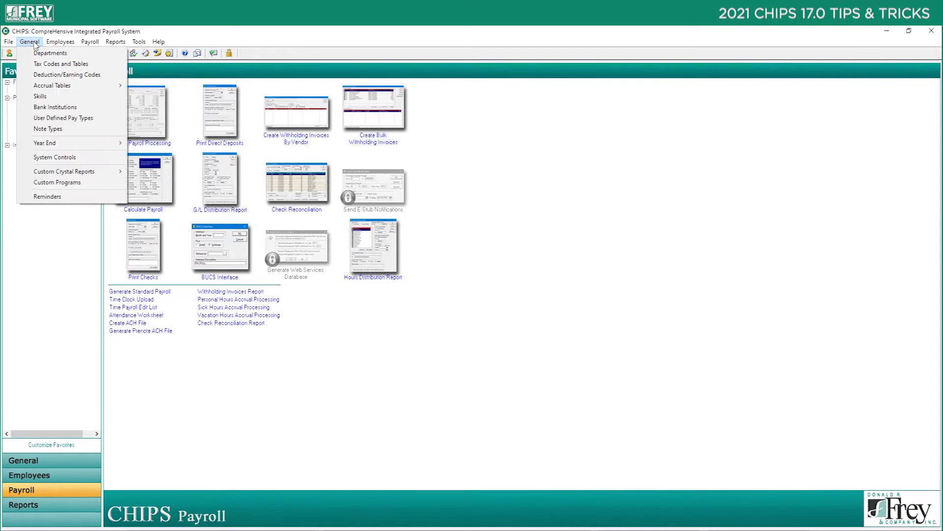
{"action": "left_click", "coordinate": [65, 67]}
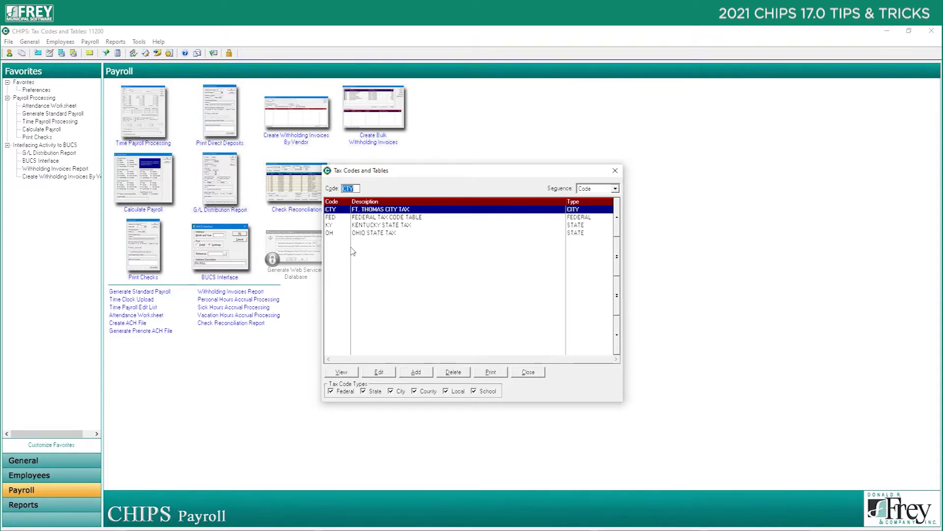
{"action": "left_click", "coordinate": [416, 373]}
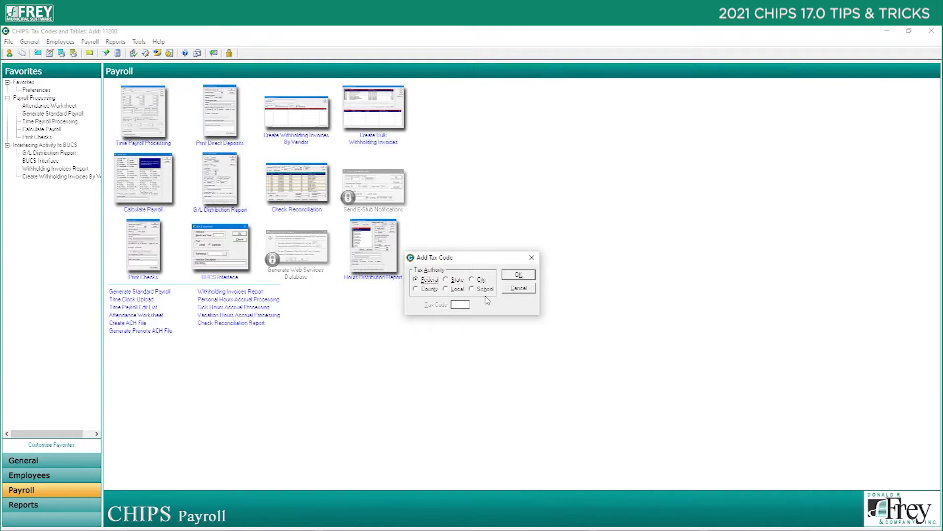
{"action": "left_click", "coordinate": [448, 290]}
{"action": "left_click", "coordinate": [467, 305]}
{"action": "type", "text": "LO"}
{"action": "left_click", "coordinate": [516, 276]}
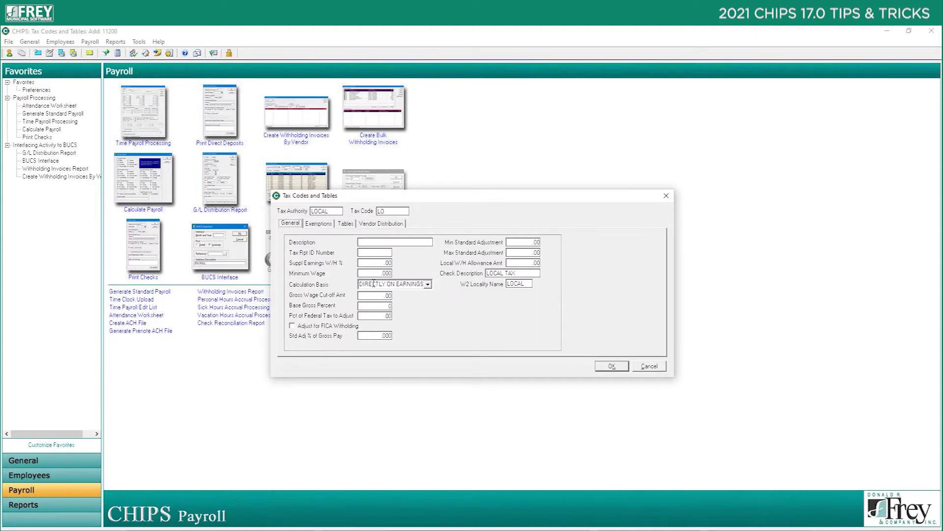
- View the local withholding tables of tax code LO and close Tax Codes and Tables without saving the code
{"action": "left_click", "coordinate": [385, 241]}
{"action": "left_click", "coordinate": [354, 225]}
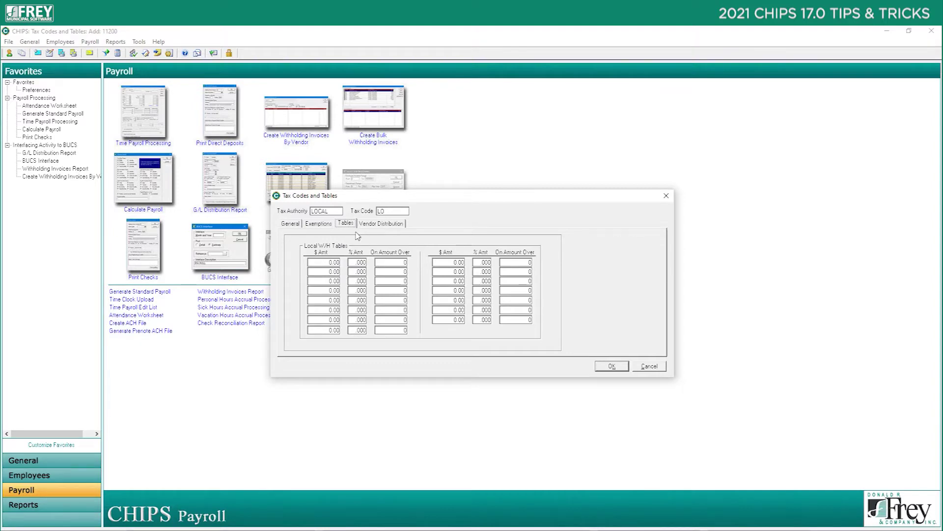
{"action": "left_click", "coordinate": [650, 366]}
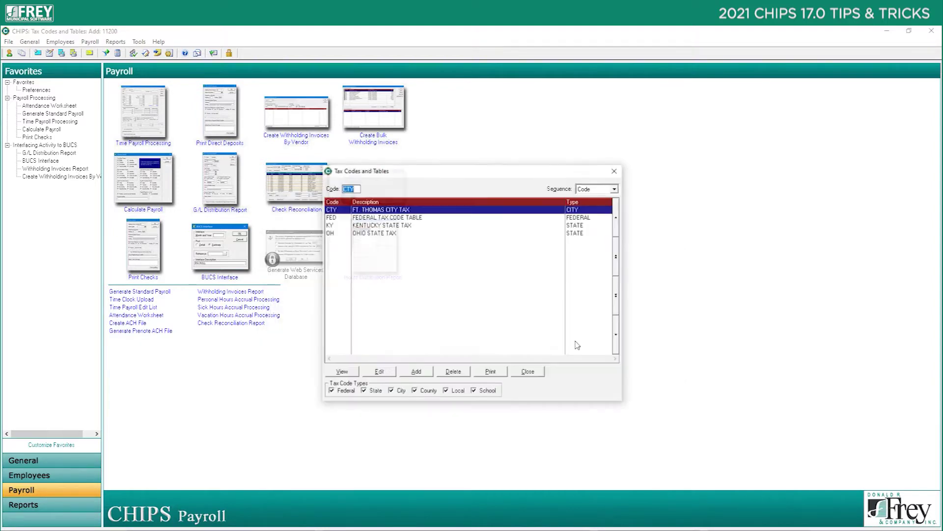
{"action": "left_click", "coordinate": [528, 372]}
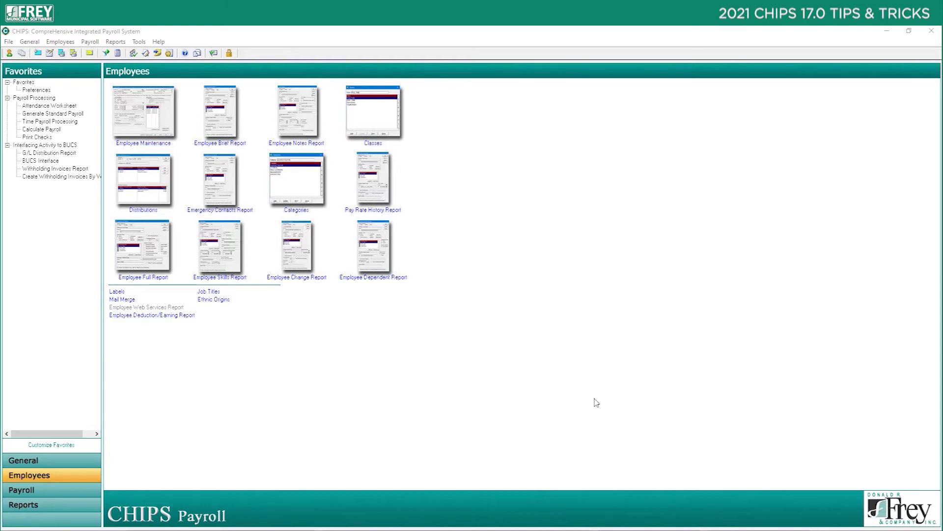
- Set the default W/Comp Class to WC1 in the System Controls employee preferences and save the controls
{"action": "left_click", "coordinate": [30, 42]}
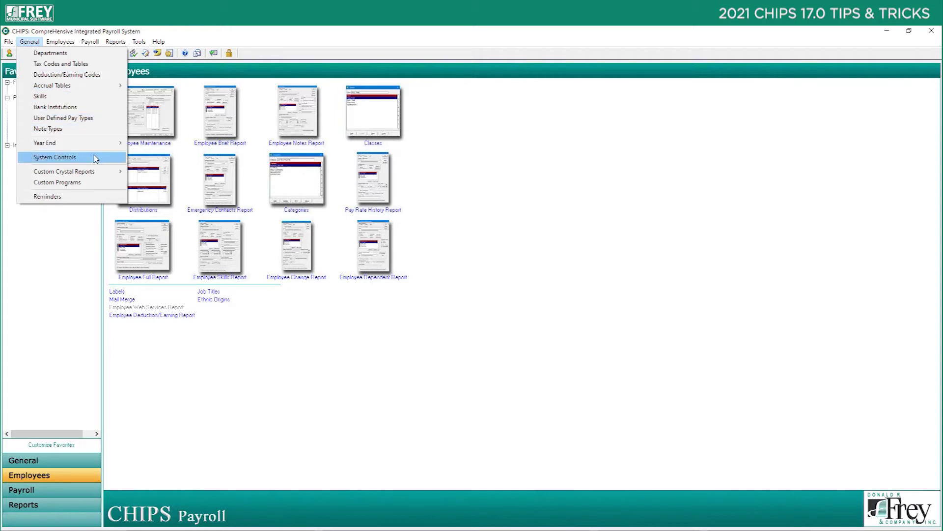
{"action": "left_click", "coordinate": [93, 157]}
{"action": "left_click", "coordinate": [484, 278]}
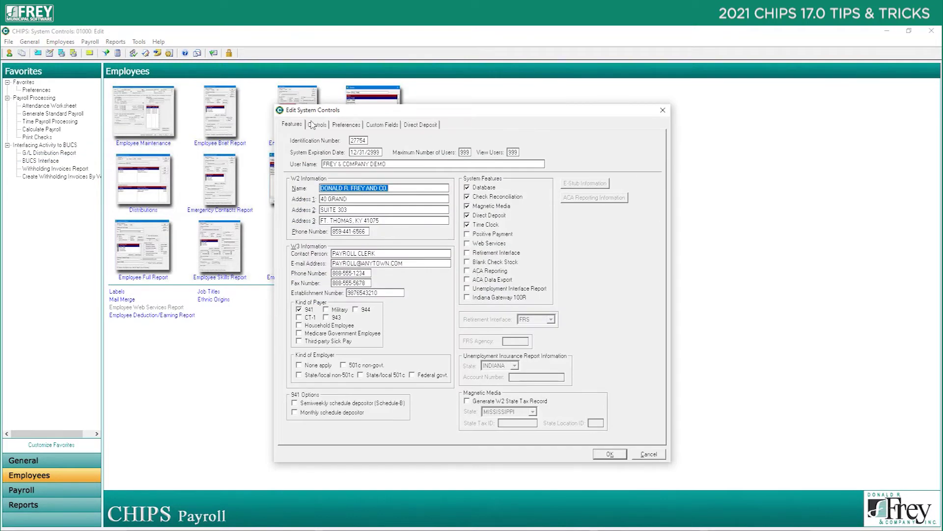
{"action": "left_click", "coordinate": [318, 125]}
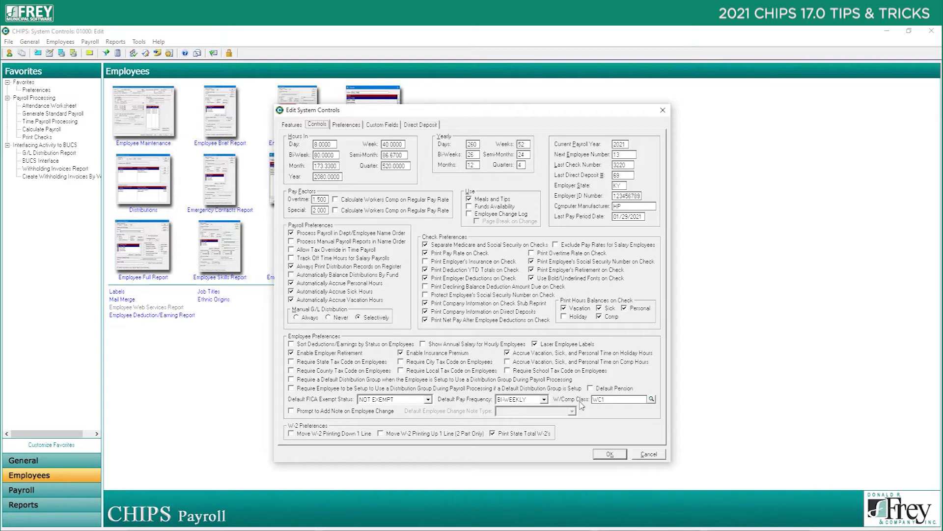
{"action": "left_click", "coordinate": [652, 399]}
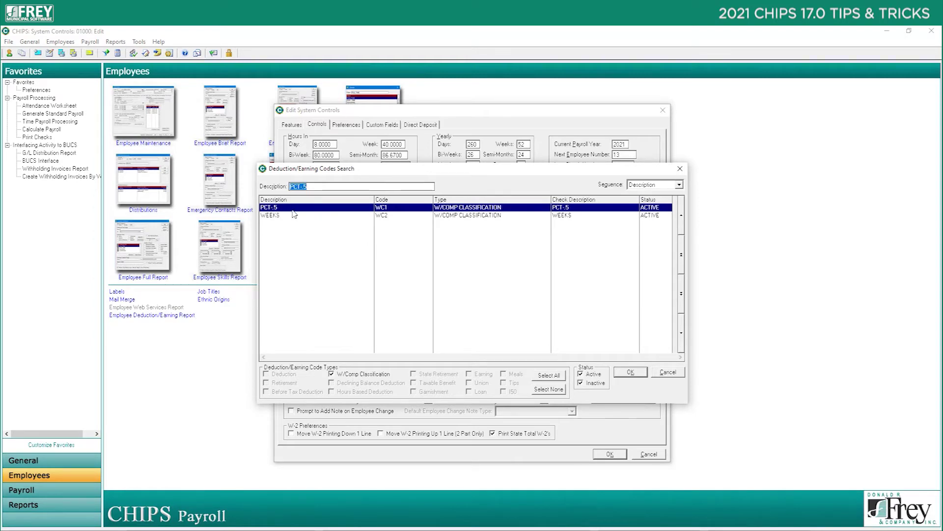
{"action": "key", "text": "Return"}
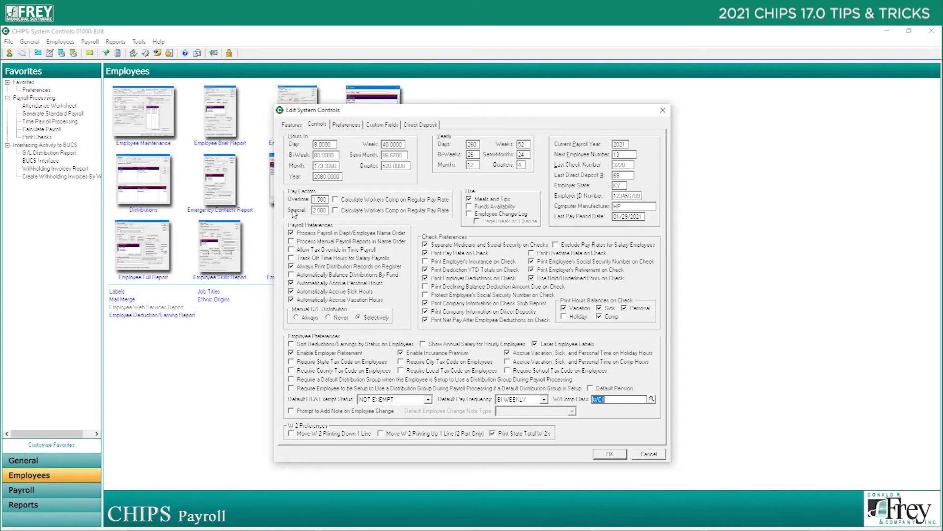
{"action": "left_click", "coordinate": [621, 456]}
{"action": "left_click", "coordinate": [533, 329]}
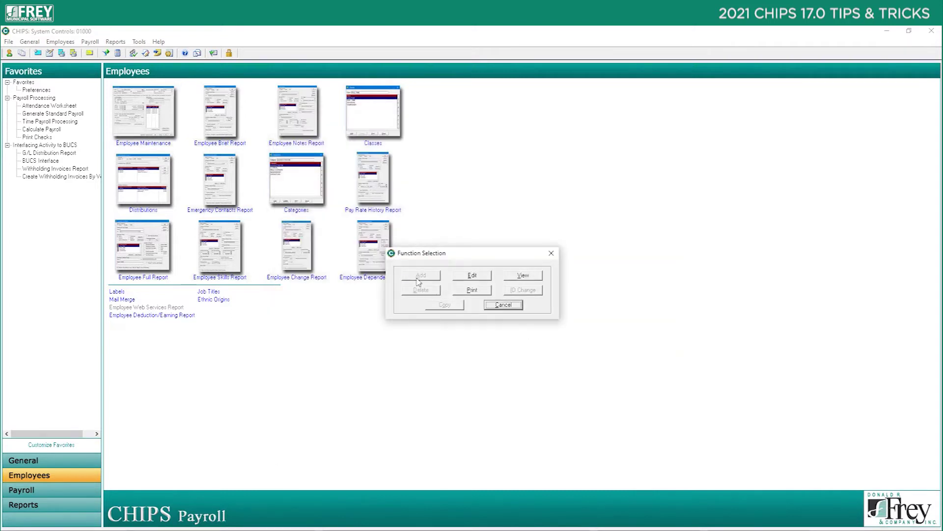
{"action": "left_click", "coordinate": [502, 304]}
- Start a new employee with an assigned employee number, check the default W/Comp Class in the payroll details, and discard the record
{"action": "left_click", "coordinate": [142, 122]}
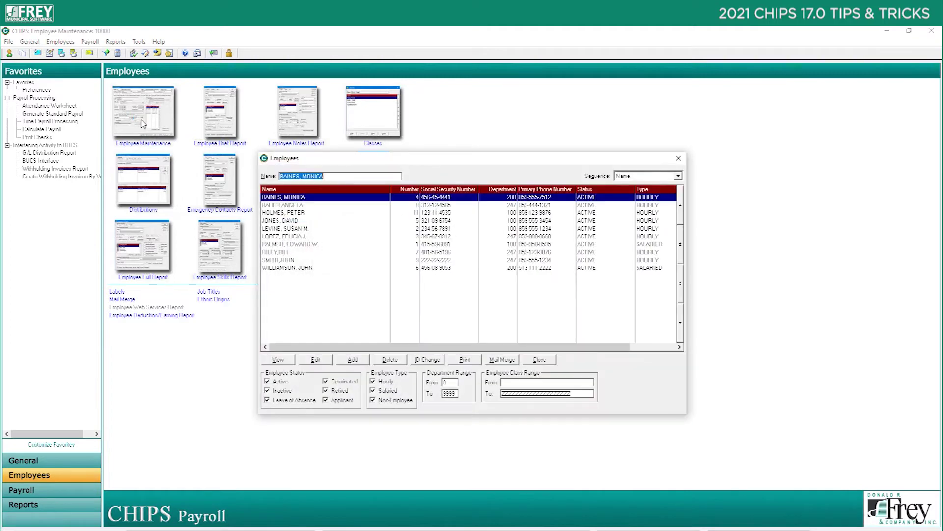
{"action": "left_click", "coordinate": [360, 363]}
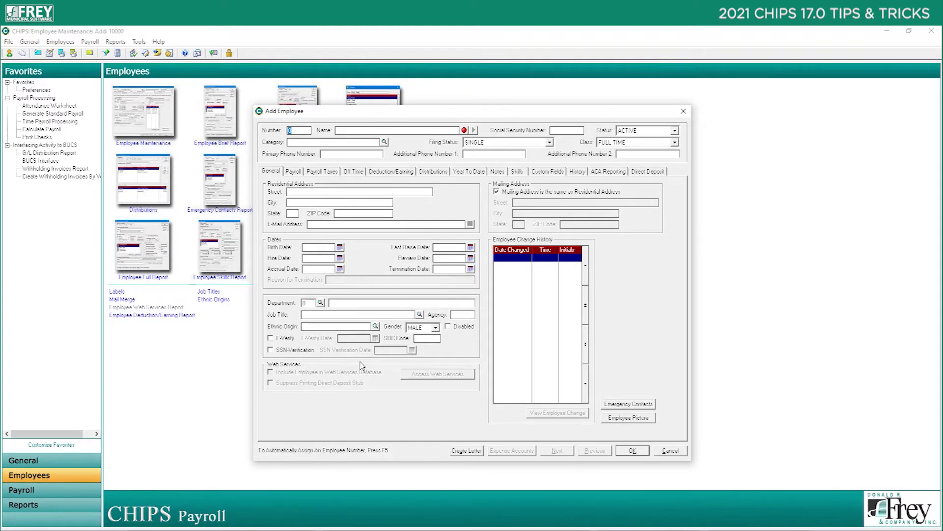
{"action": "type", "text": "13"}
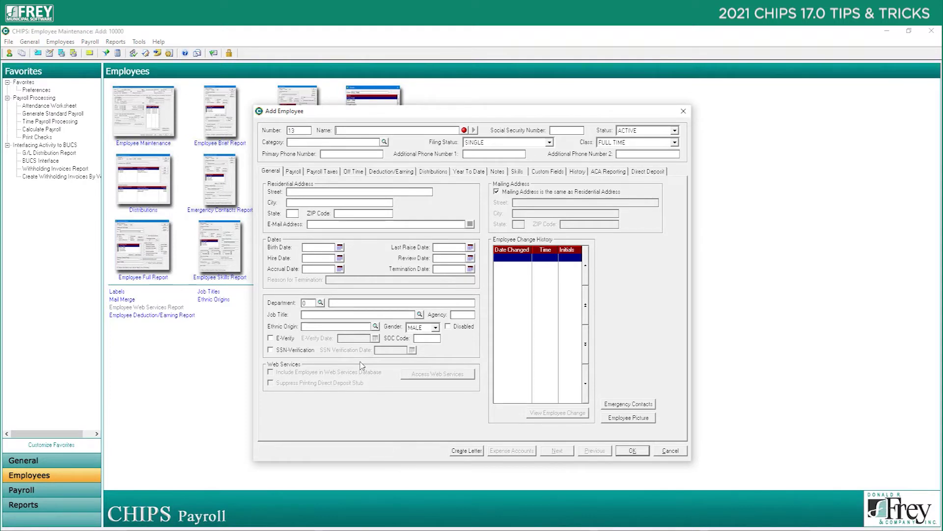
{"action": "left_click", "coordinate": [296, 172]}
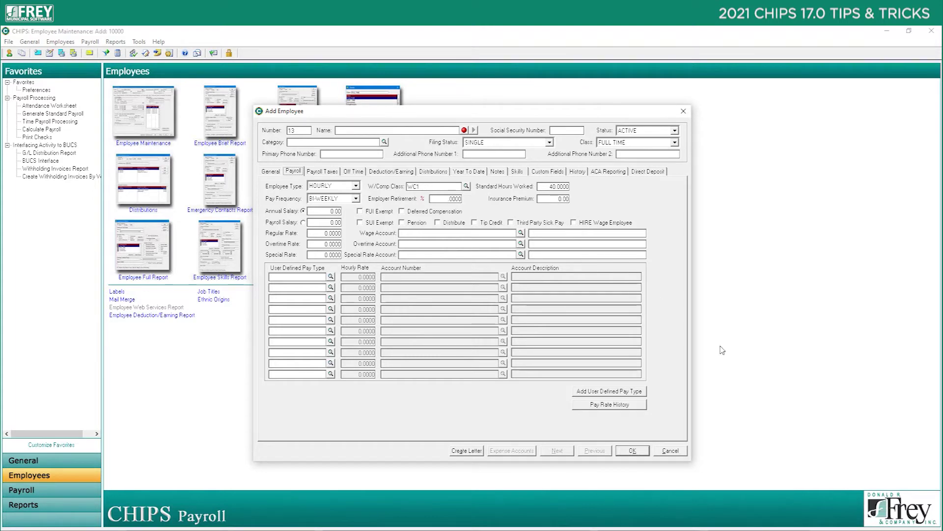
{"action": "left_click", "coordinate": [673, 451]}
{"action": "left_click", "coordinate": [476, 321]}
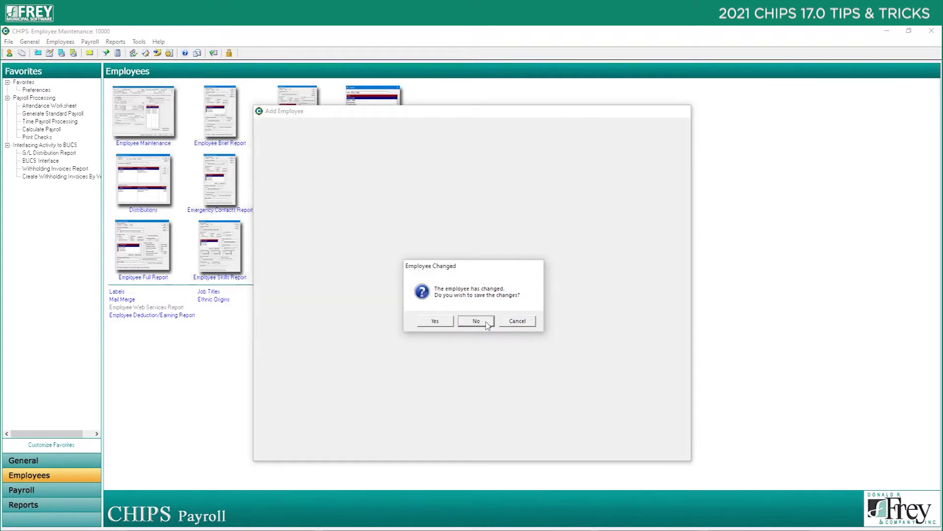
{"action": "left_click", "coordinate": [540, 360]}
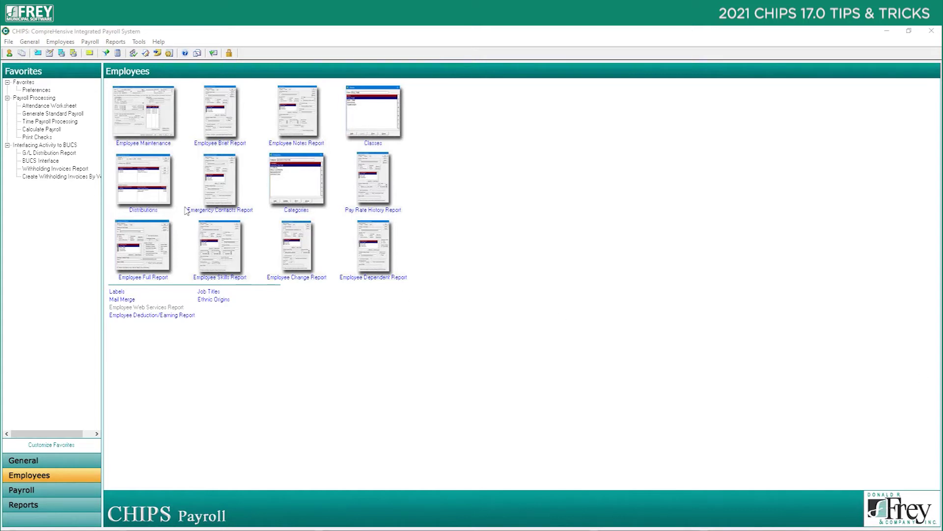
- Preview the Employee Deduction/Earning Report for active employees with all classes and deduction frequencies, sequenced by name
{"action": "left_click", "coordinate": [60, 42]}
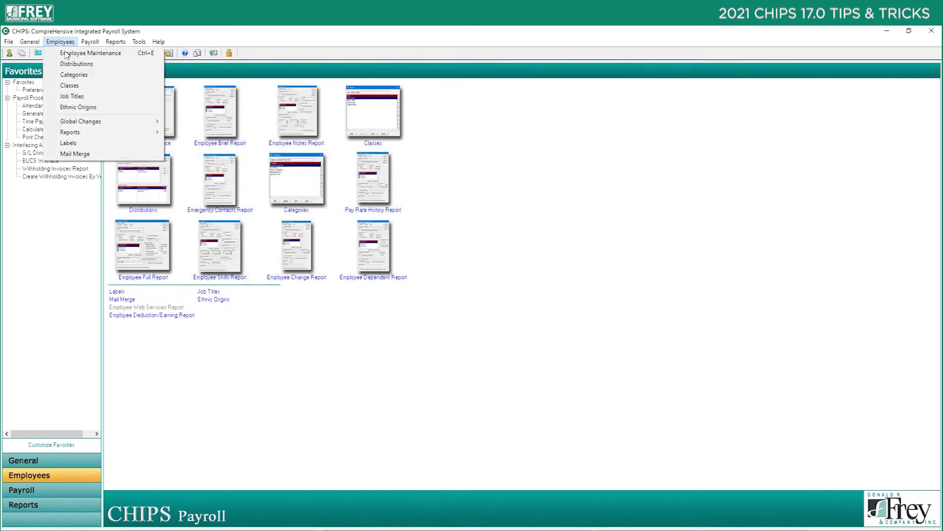
{"action": "mouse_move", "coordinate": [99, 132]}
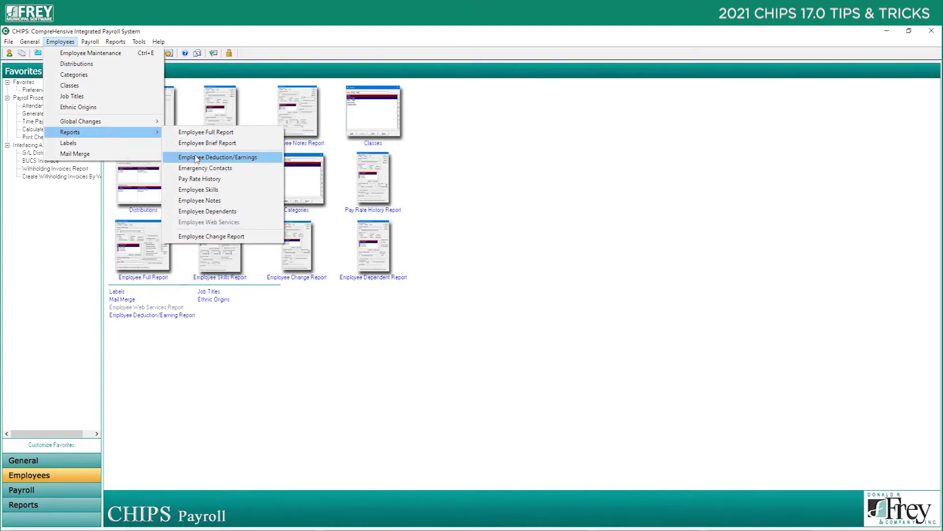
{"action": "left_click", "coordinate": [196, 158]}
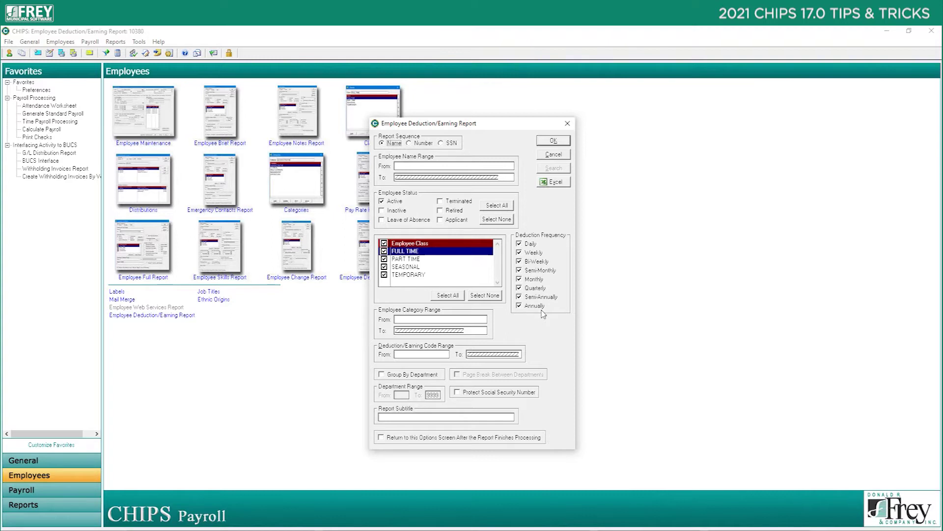
{"action": "left_click", "coordinate": [554, 141]}
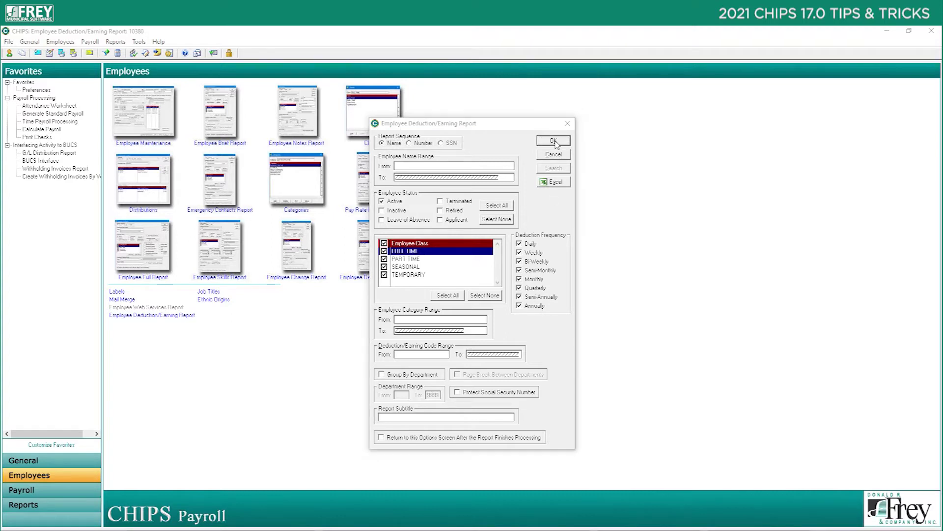
{"action": "left_click", "coordinate": [513, 368]}
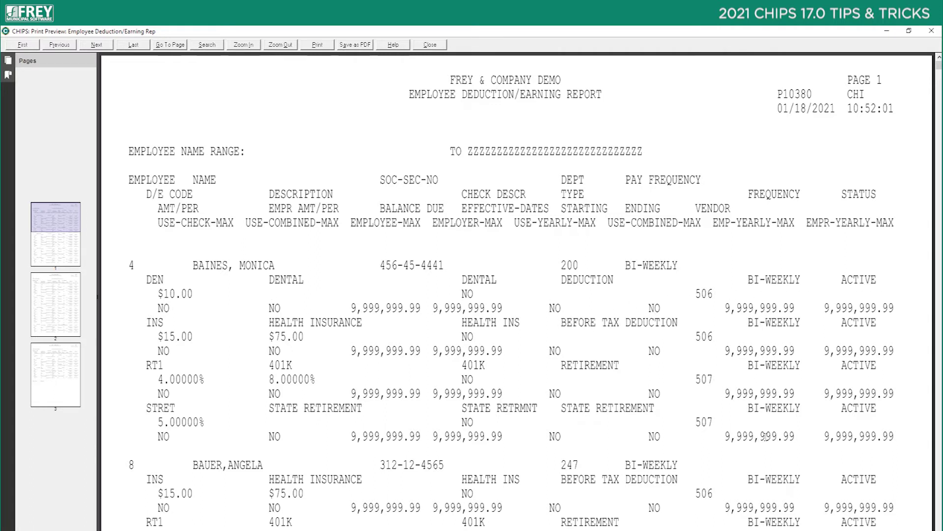
{"action": "left_click", "coordinate": [430, 44]}
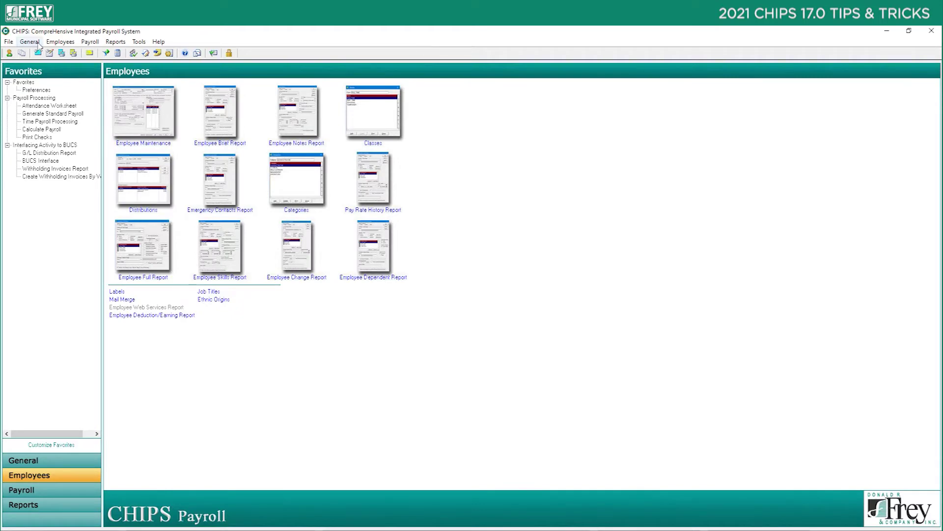
- Open the Employee Deduction/Earning Report options and leave only the Monthly deduction frequency selected
{"action": "left_click", "coordinate": [49, 43]}
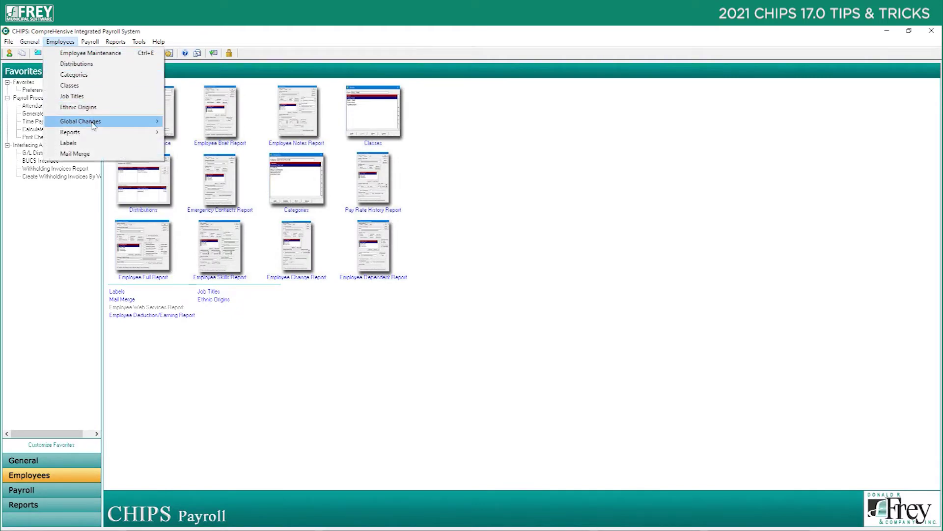
{"action": "mouse_move", "coordinate": [105, 132]}
{"action": "left_click", "coordinate": [202, 157]}
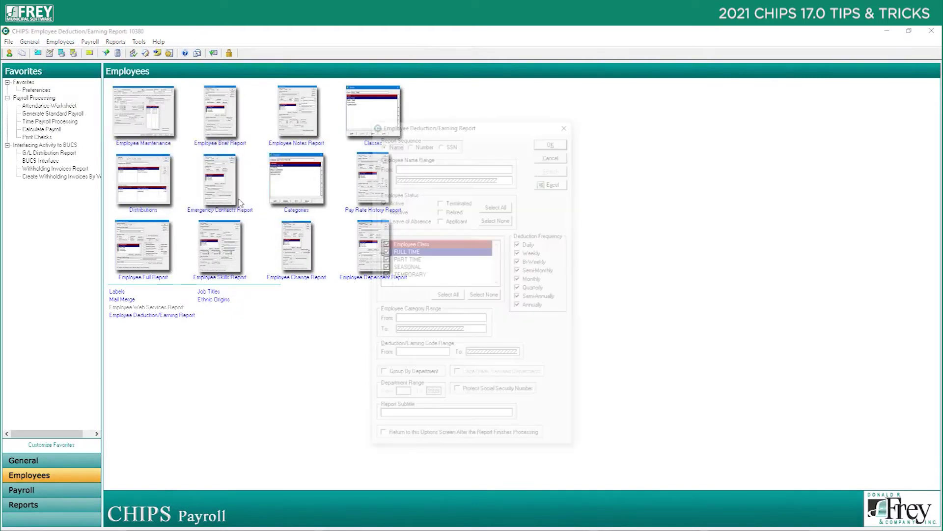
{"action": "left_click", "coordinate": [534, 244]}
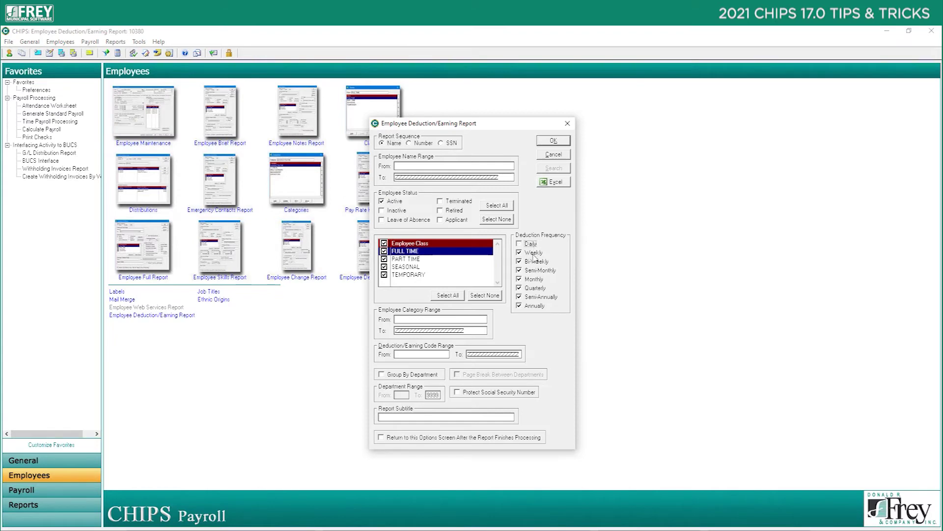
{"action": "left_click", "coordinate": [533, 253]}
{"action": "left_click", "coordinate": [536, 270]}
{"action": "left_click", "coordinate": [532, 288]}
{"action": "left_click", "coordinate": [533, 297]}
{"action": "left_click", "coordinate": [532, 307]}
- Preview the Employee Deduction/Earning Report for active employees in all classes, sequenced by name, and close the preview
{"action": "left_click", "coordinate": [554, 141]}
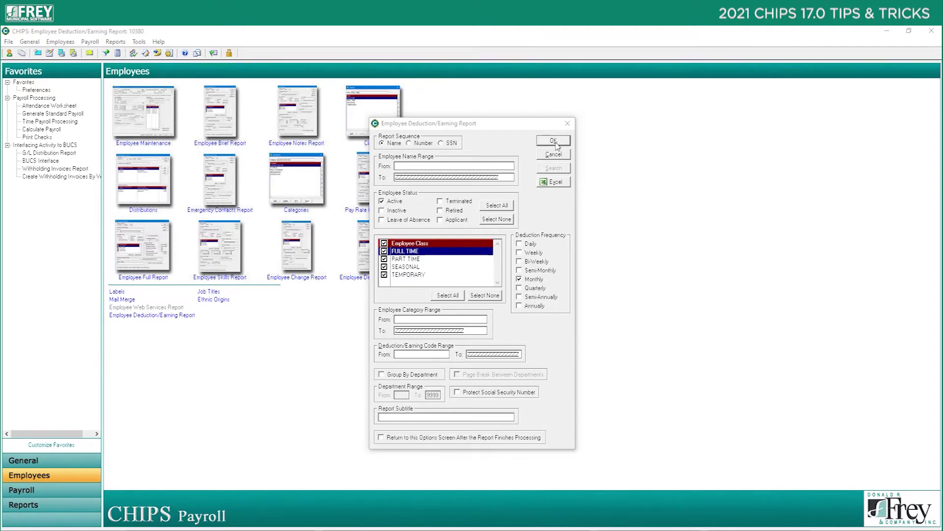
{"action": "left_click", "coordinate": [514, 368]}
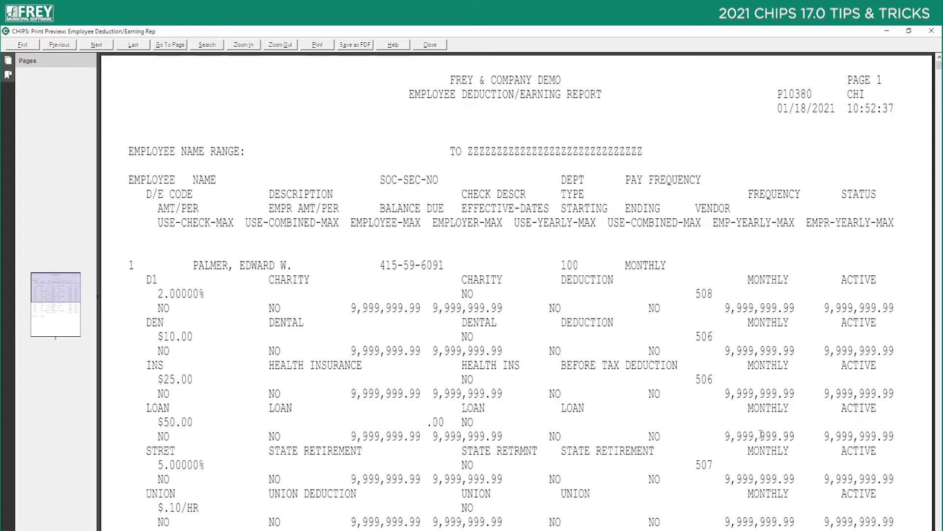
{"action": "left_click", "coordinate": [430, 44]}
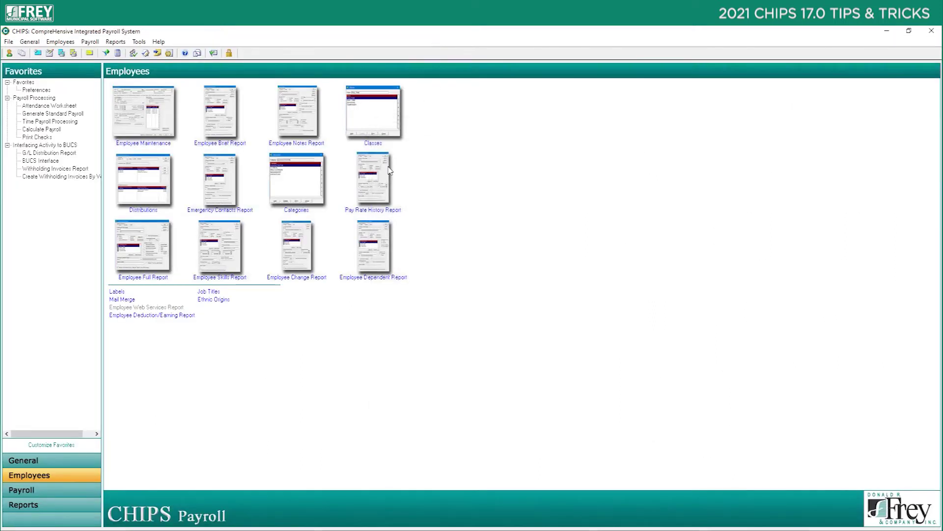
{"action": "left_click", "coordinate": [386, 175]}
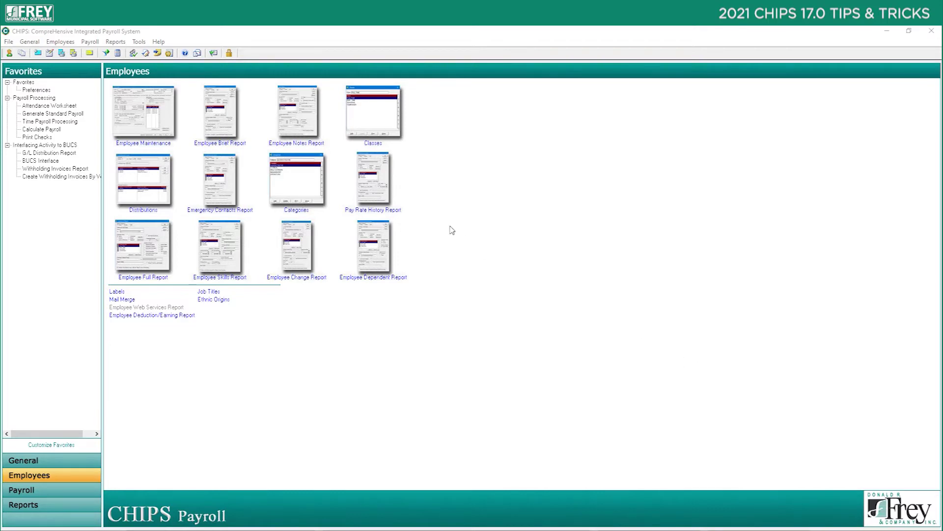
- Look up G/L accounts for the first employee's Wage Account in the payroll details, and close Employee Maintenance without saving changes
{"action": "left_click", "coordinate": [159, 120]}
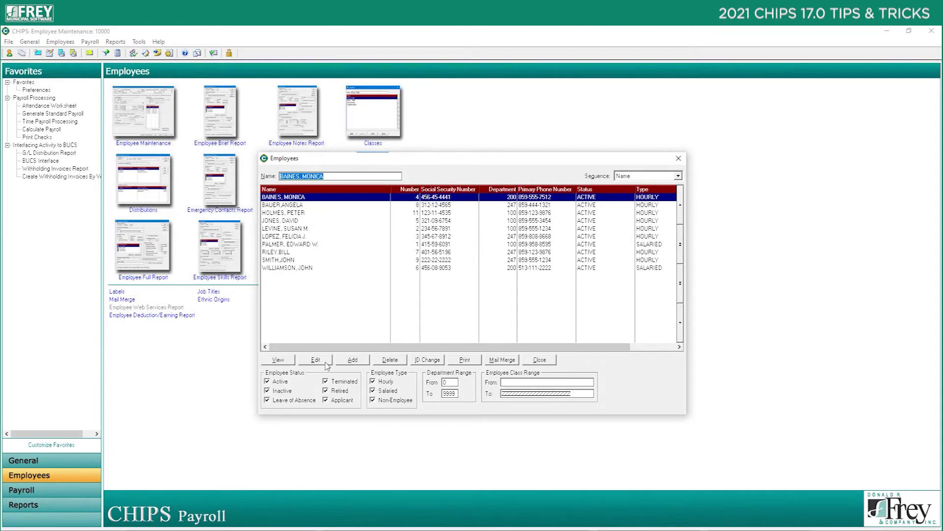
{"action": "left_click", "coordinate": [325, 362]}
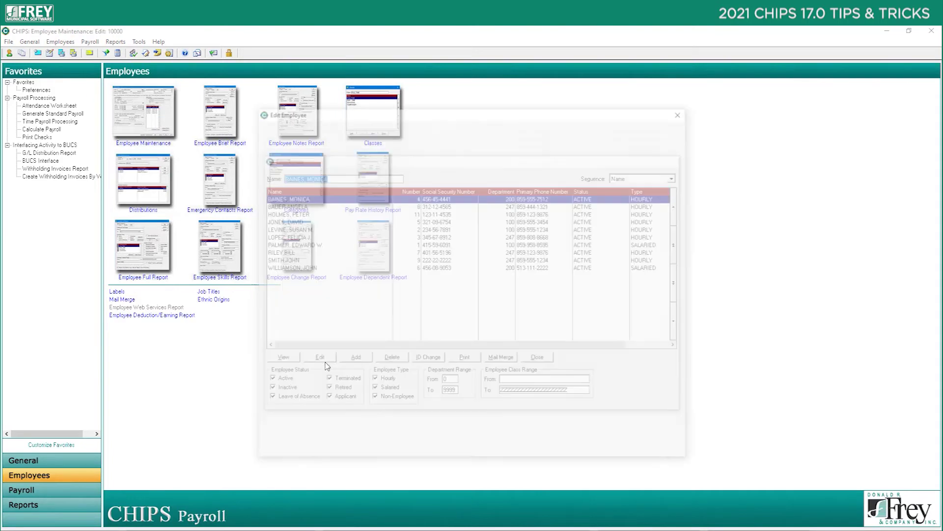
{"action": "left_click", "coordinate": [293, 171]}
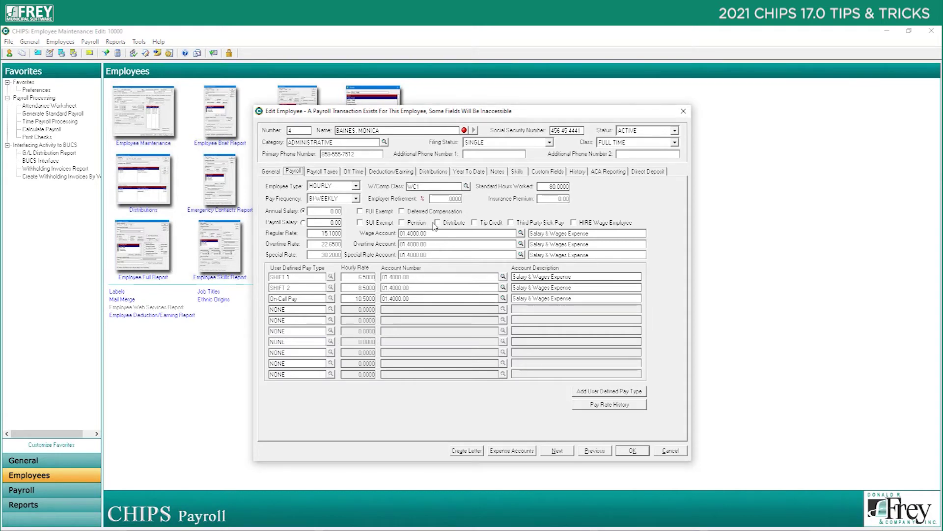
{"action": "left_click", "coordinate": [521, 233]}
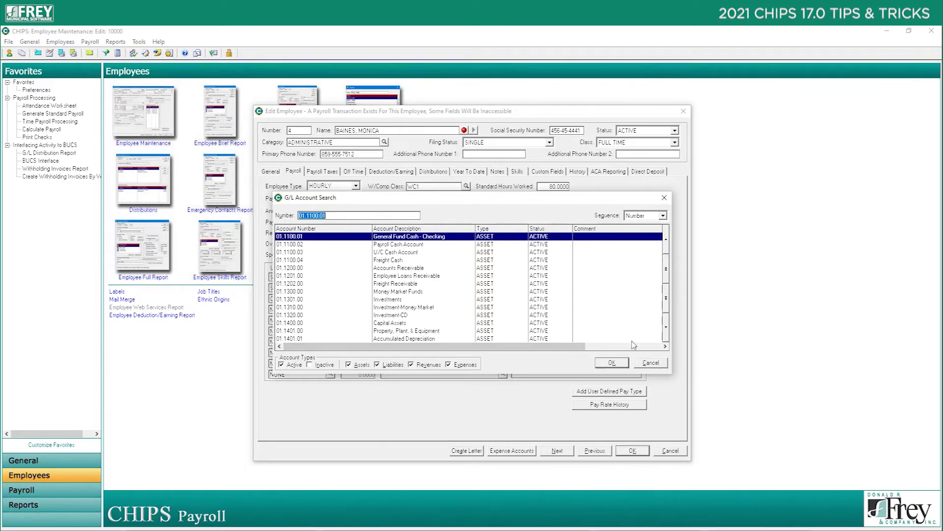
{"action": "left_click", "coordinate": [653, 364]}
{"action": "left_click", "coordinate": [676, 450]}
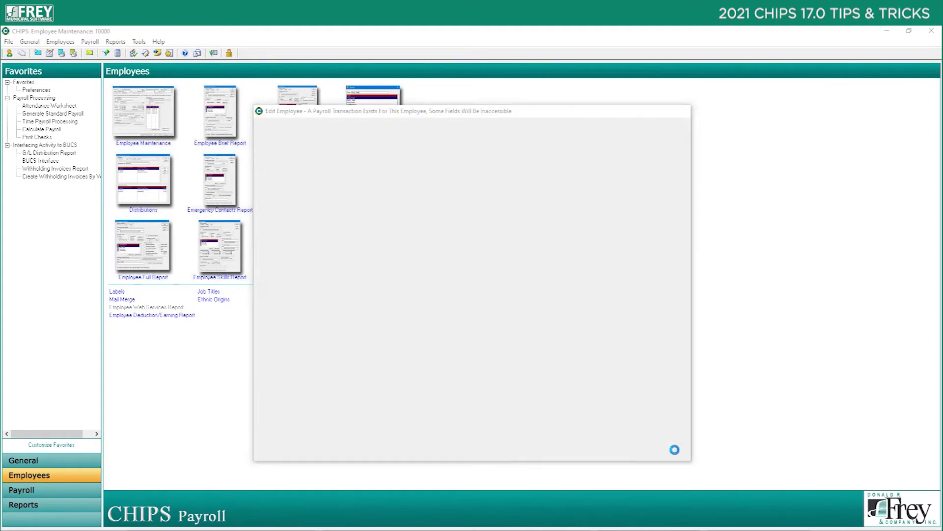
{"action": "left_click", "coordinate": [539, 360]}
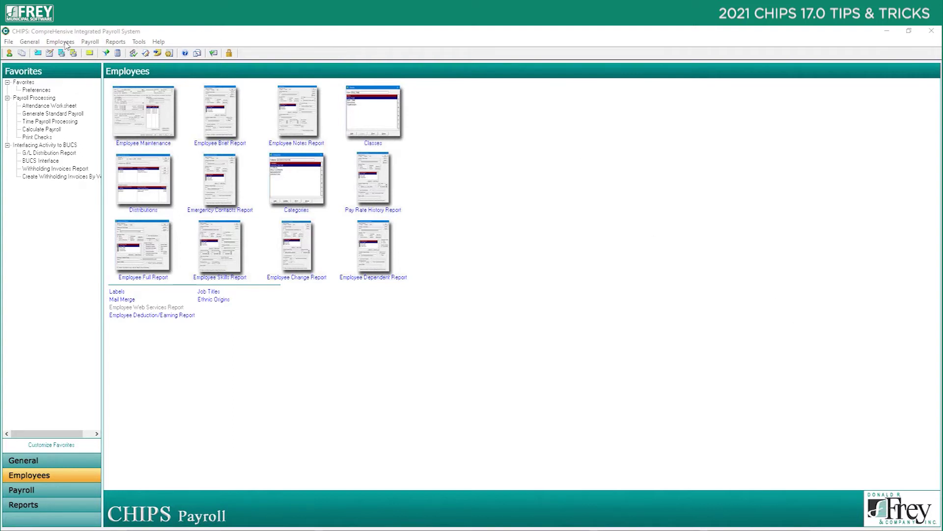
- Enable printing a watermark image on the direct deposit stub in the System Controls direct deposit settings
{"action": "left_click", "coordinate": [30, 41]}
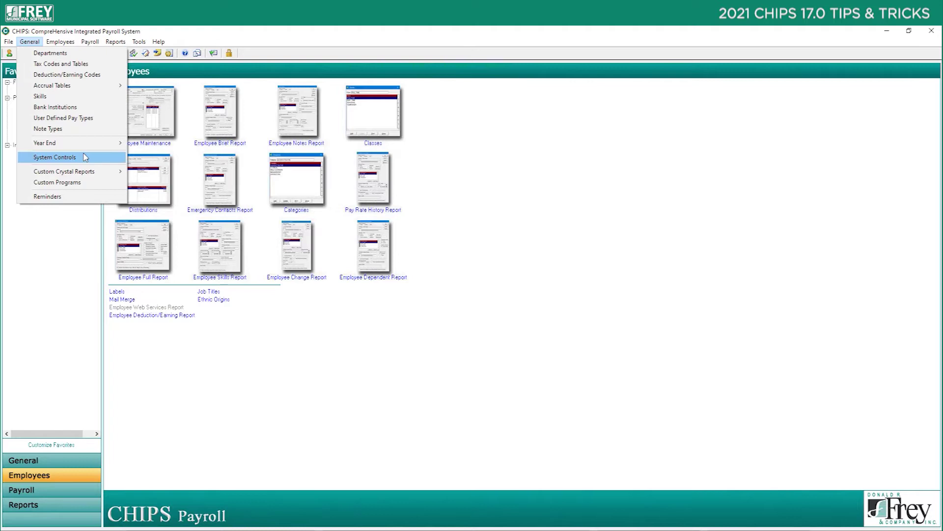
{"action": "left_click", "coordinate": [55, 157]}
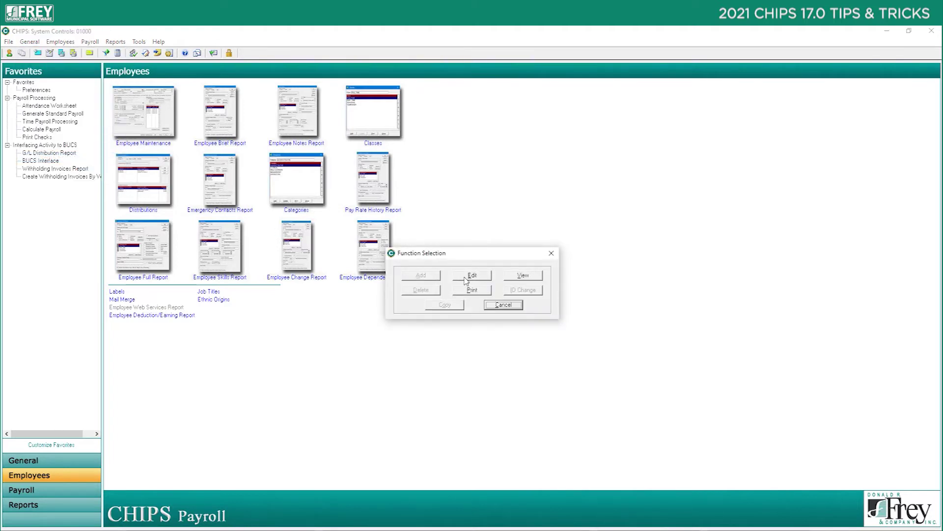
{"action": "left_click", "coordinate": [466, 279]}
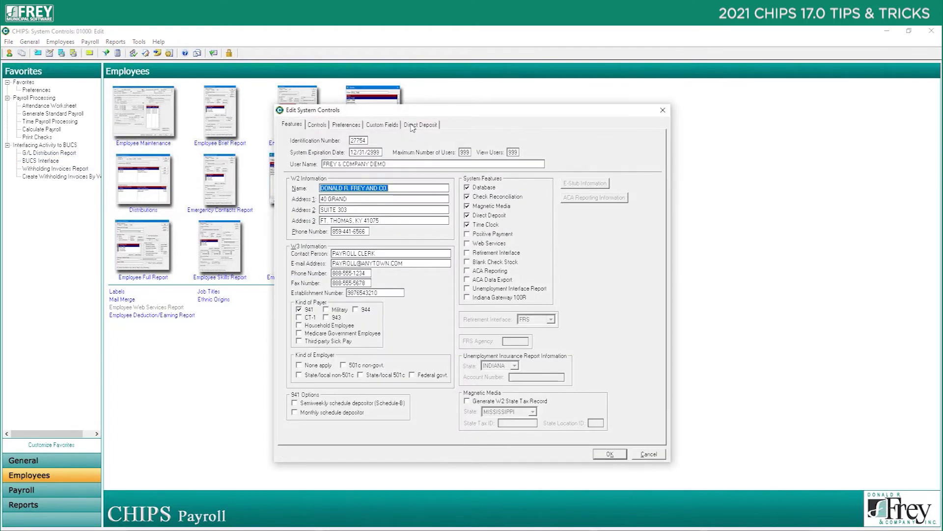
{"action": "left_click", "coordinate": [426, 126]}
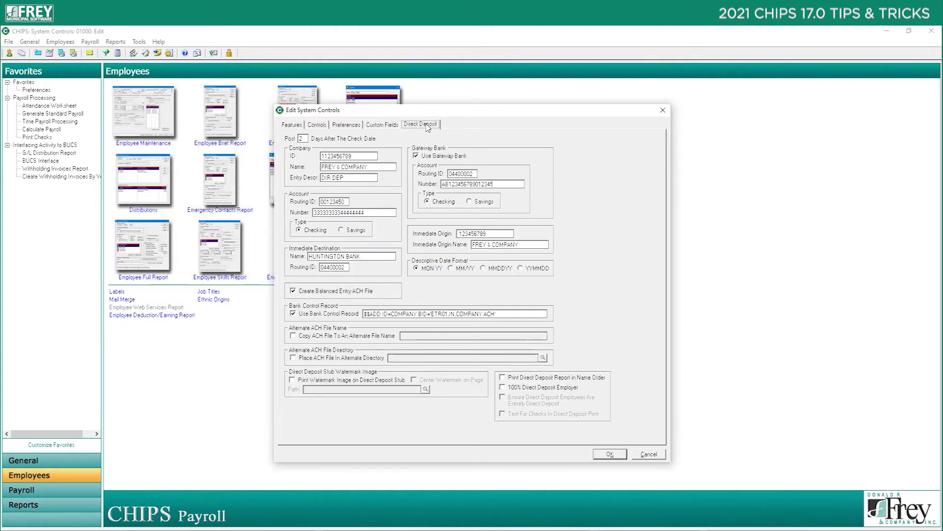
{"action": "left_click", "coordinate": [327, 381]}
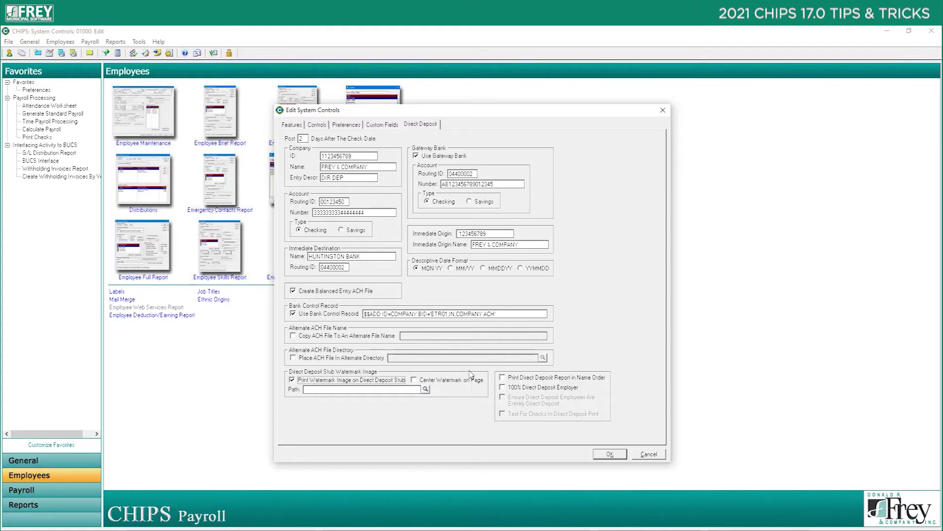
- Enable printing a watermark image on check stub reprints in the System Controls preferences, and discard all the changes
{"action": "left_click", "coordinate": [340, 126]}
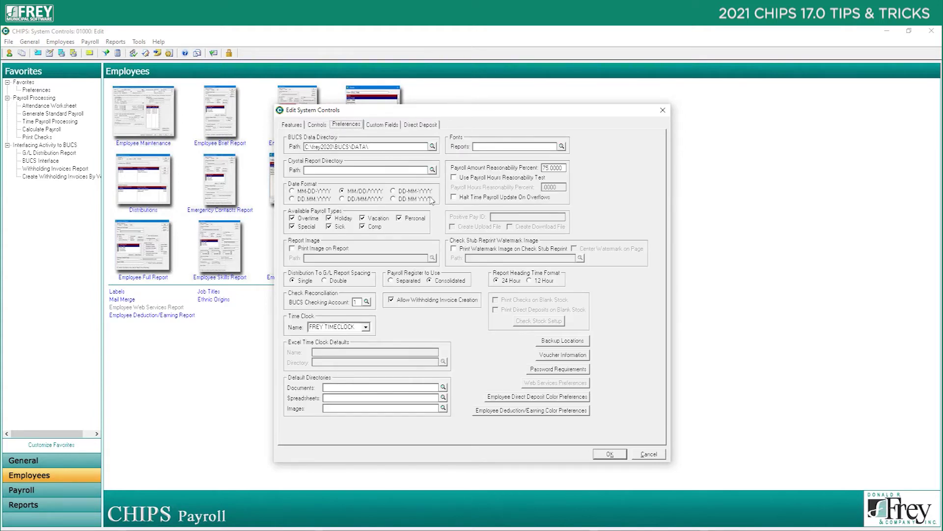
{"action": "left_click", "coordinate": [469, 251]}
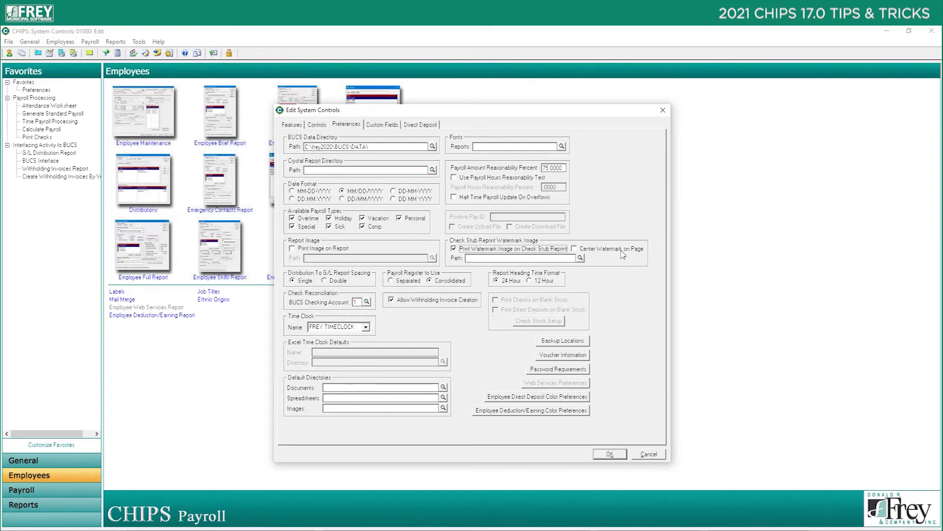
{"action": "left_click", "coordinate": [649, 454]}
{"action": "left_click", "coordinate": [493, 307]}
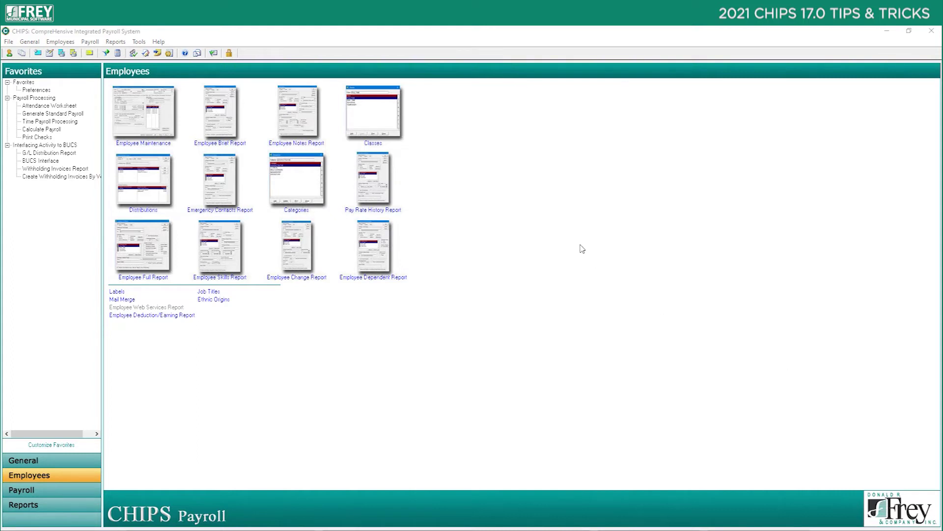
- View the first employee's payroll tax settings with the tax code fields, and close Employee Maintenance without saving
{"action": "left_click", "coordinate": [148, 138]}
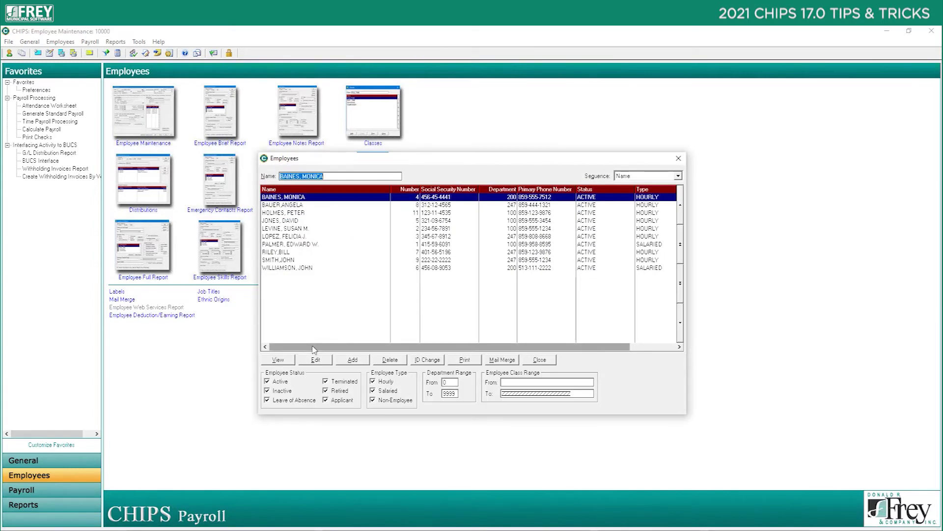
{"action": "left_click", "coordinate": [318, 360]}
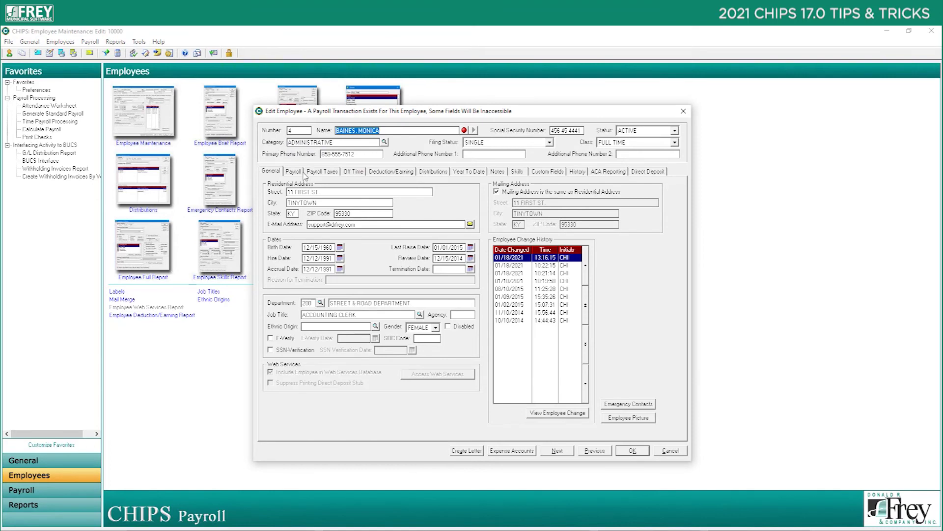
{"action": "left_click", "coordinate": [321, 173]}
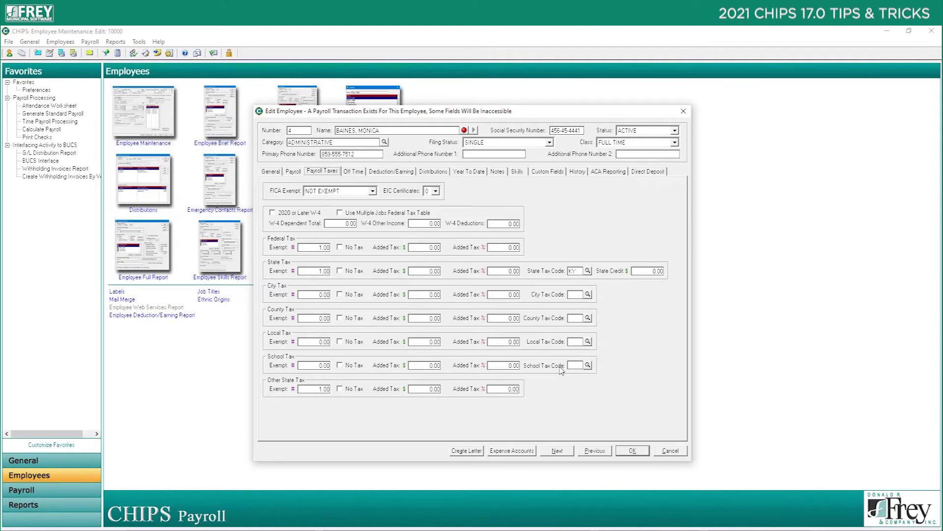
{"action": "left_click", "coordinate": [671, 450]}
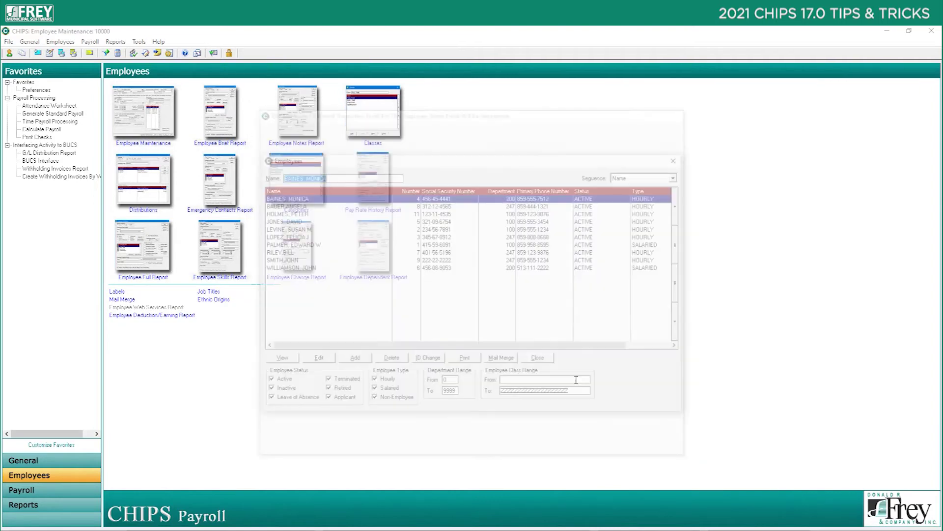
{"action": "left_click", "coordinate": [544, 361]}
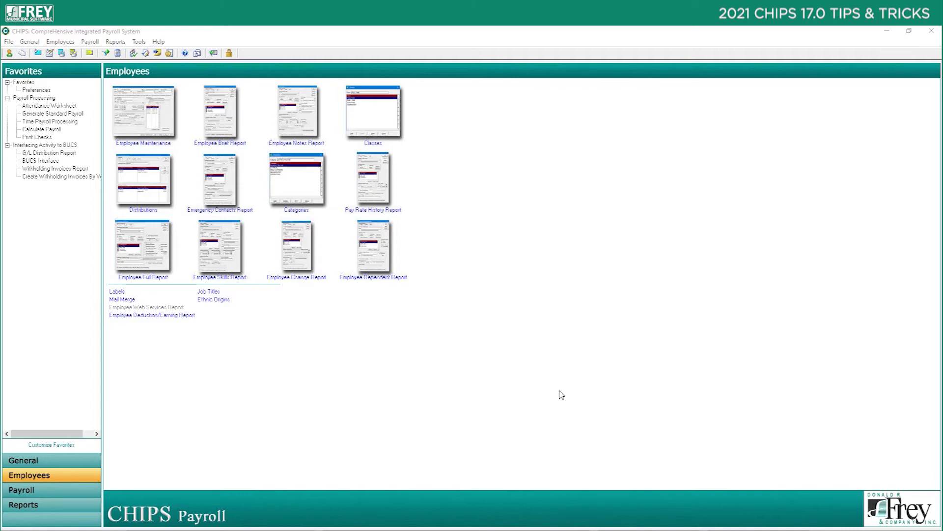
- Preview the Withholding Invoices Report for all vendors, deduction codes and tax codes, set to return to the options screen after processing
{"action": "left_click", "coordinate": [91, 42]}
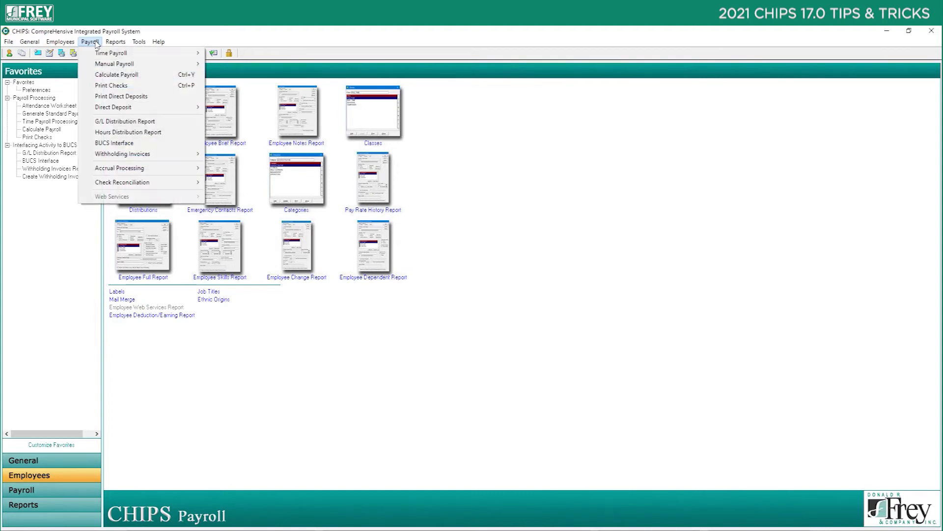
{"action": "mouse_move", "coordinate": [153, 157]}
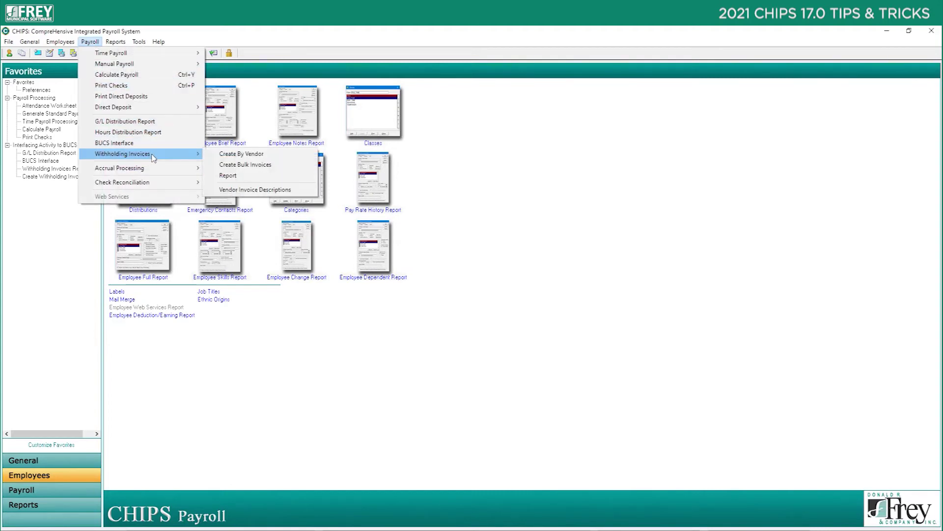
{"action": "left_click", "coordinate": [229, 176]}
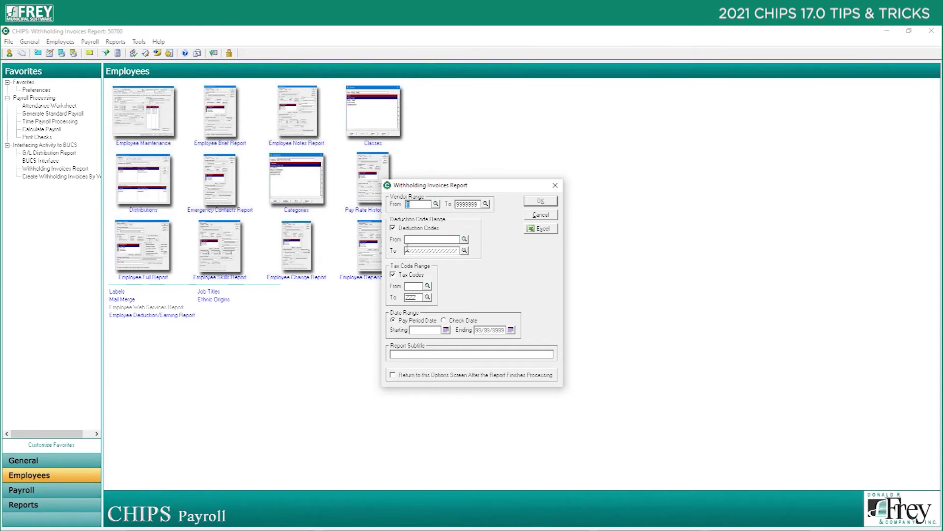
{"action": "left_click", "coordinate": [427, 377]}
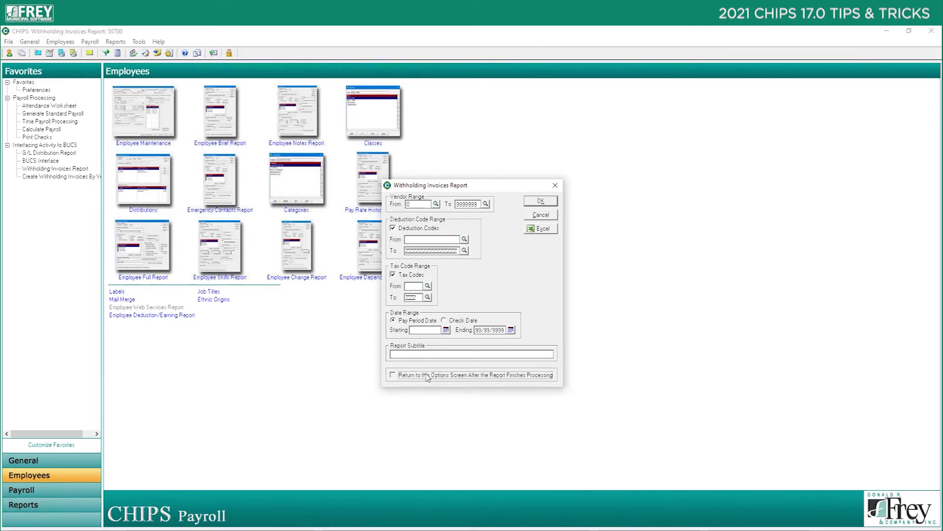
{"action": "left_click", "coordinate": [541, 201]}
{"action": "left_click", "coordinate": [515, 368]}
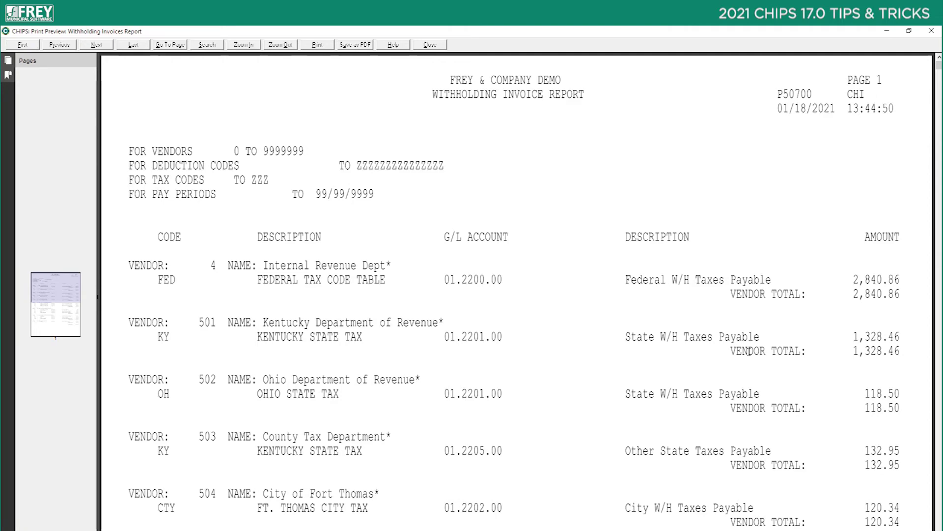
{"action": "left_click", "coordinate": [430, 44]}
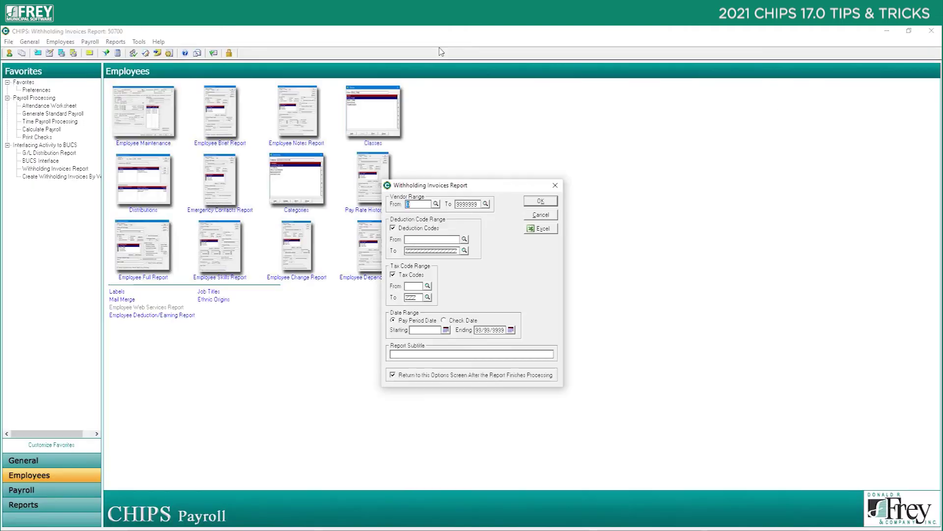
- Limit the Withholding Invoices Report to tax code CTY as both start and end of the range, and preview it
{"action": "left_click", "coordinate": [427, 286]}
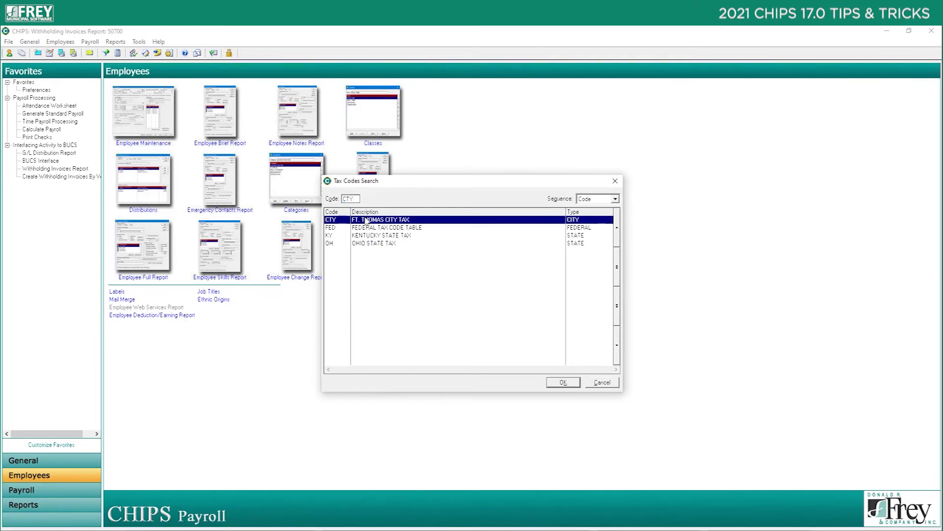
{"action": "double_click", "coordinate": [368, 220]}
{"action": "left_click", "coordinate": [431, 304]}
{"action": "double_click", "coordinate": [393, 221]}
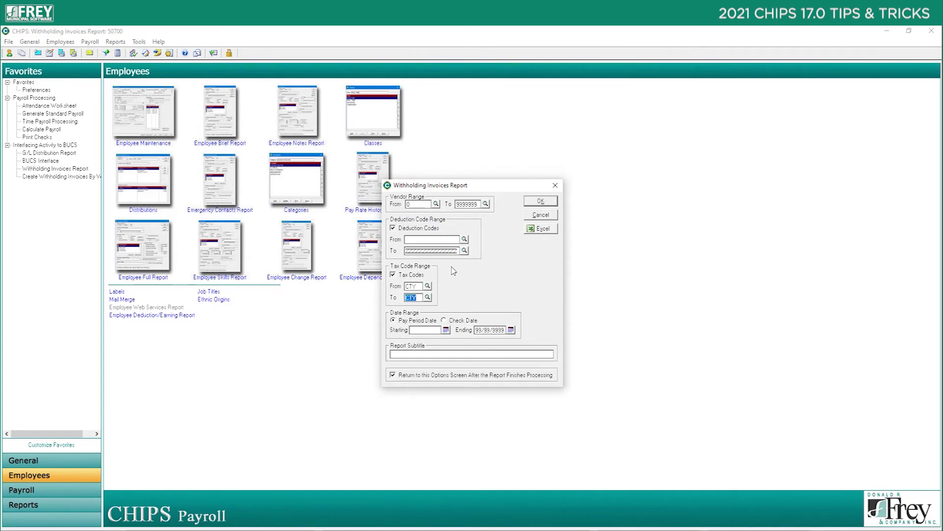
{"action": "left_click", "coordinate": [549, 202]}
{"action": "left_click", "coordinate": [514, 368]}
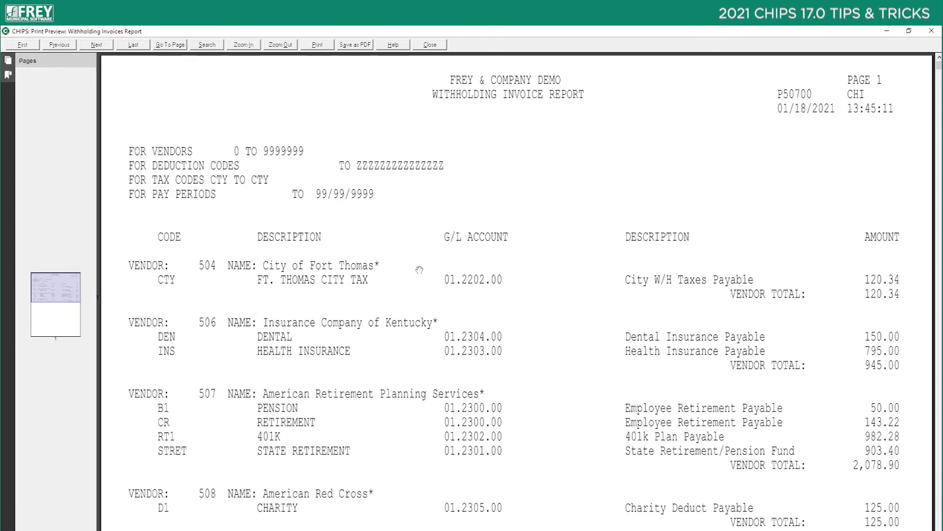
- Review the CTY-limited Withholding Invoices Report from its range header to the grand total, and close the preview
{"action": "scroll", "coordinate": [506, 319], "scroll_direction": "down", "scroll_amount": 4}
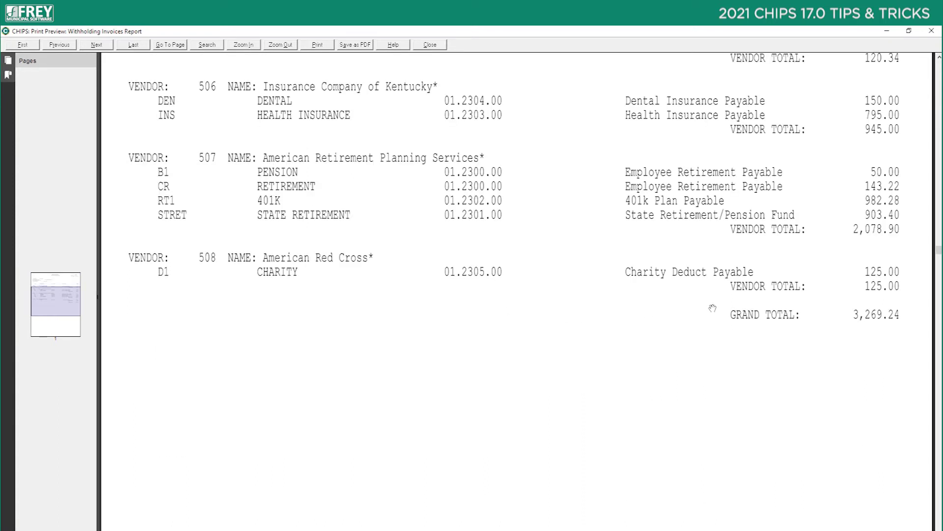
{"action": "scroll", "coordinate": [612, 278], "scroll_direction": "up", "scroll_amount": 4}
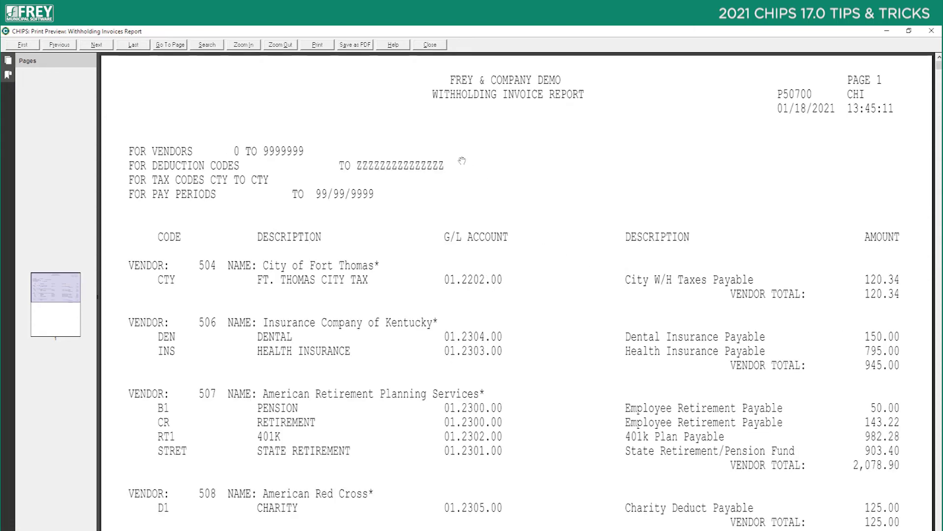
{"action": "left_click", "coordinate": [437, 46]}
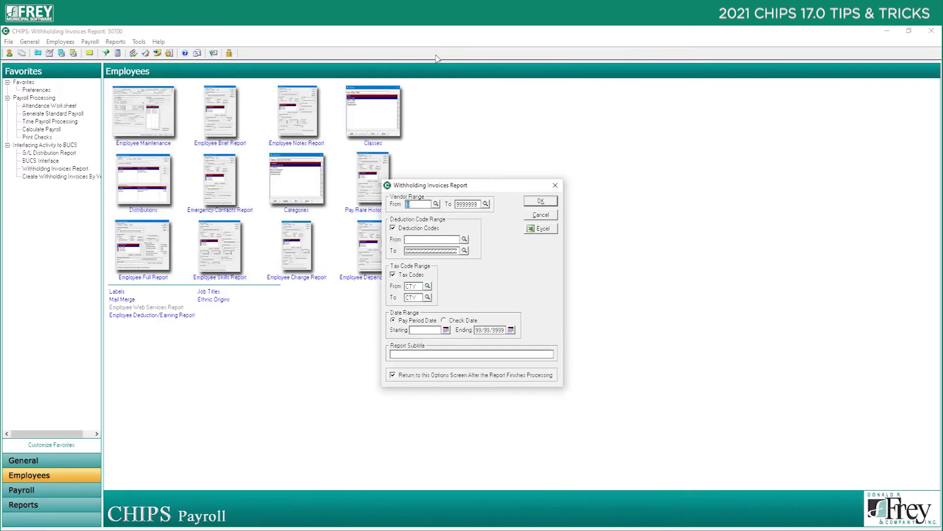
- Clear both ends of the tax code range so the Withholding Invoices Report covers all tax codes
{"action": "left_click_drag", "start_coordinate": [418, 284], "coordinate": [402, 285]}
{"action": "key", "text": "Delete"}
{"action": "key", "text": "Tab"}
{"action": "key", "text": "Delete"}
- Look up the codes available for the start of the deduction code range, and close the report options without choosing one
{"action": "left_click", "coordinate": [411, 239]}
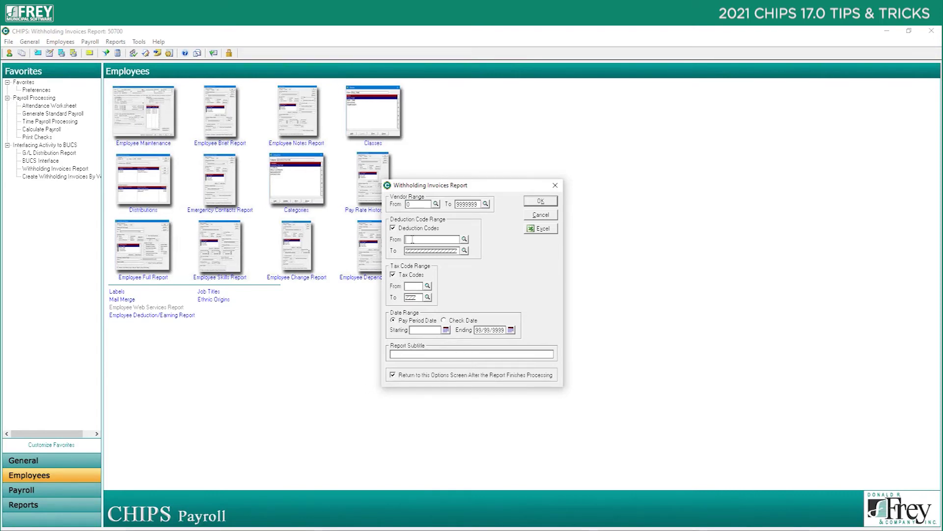
{"action": "left_click", "coordinate": [464, 239]}
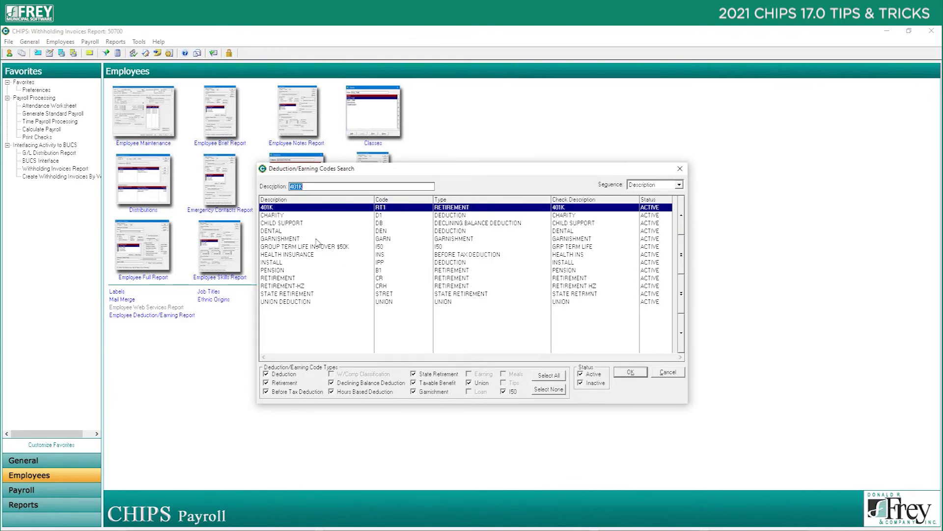
{"action": "left_click", "coordinate": [663, 374]}
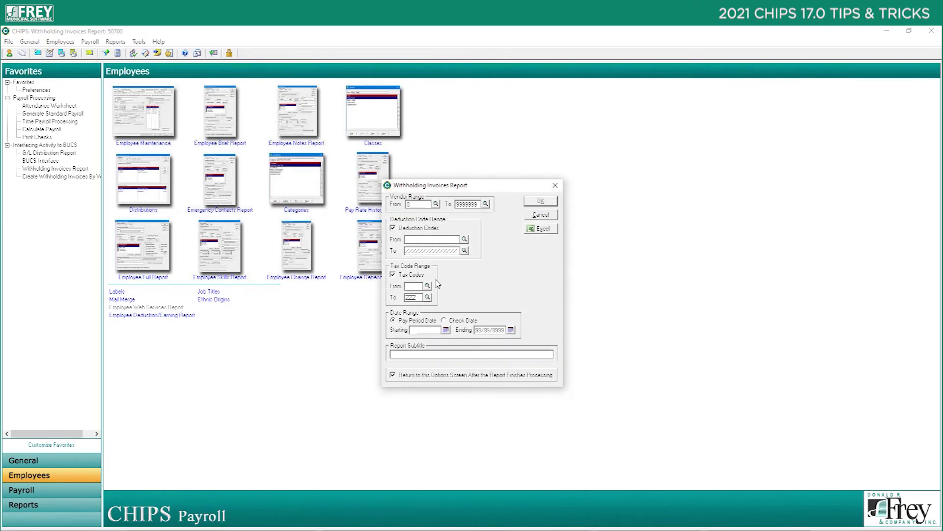
{"action": "left_click", "coordinate": [541, 215]}
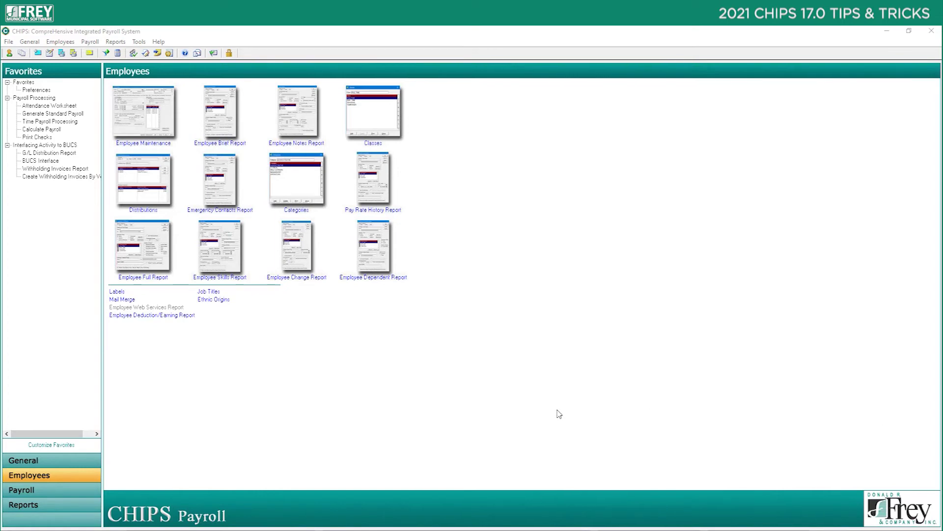
- View the General Department's state, city, county, local and school tax accounts, and close Departments without saving
{"action": "left_click", "coordinate": [37, 43]}
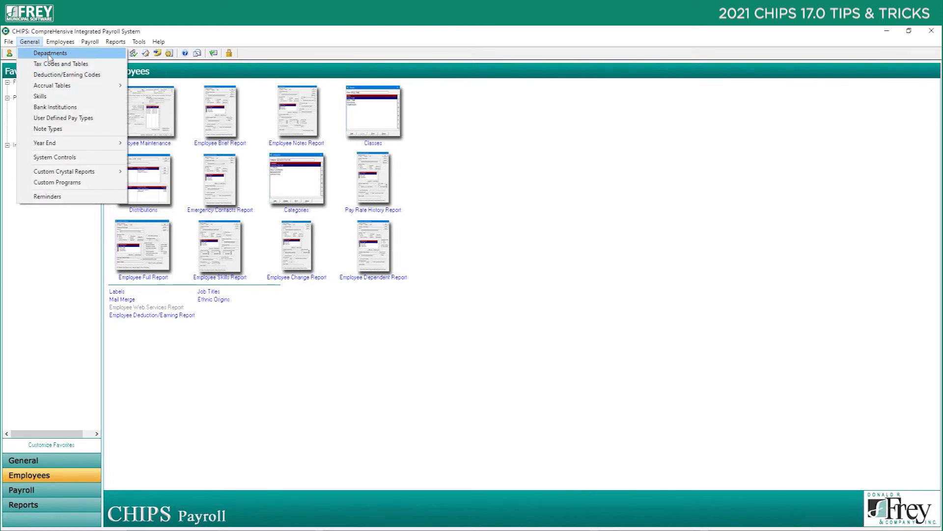
{"action": "left_click", "coordinate": [50, 53]}
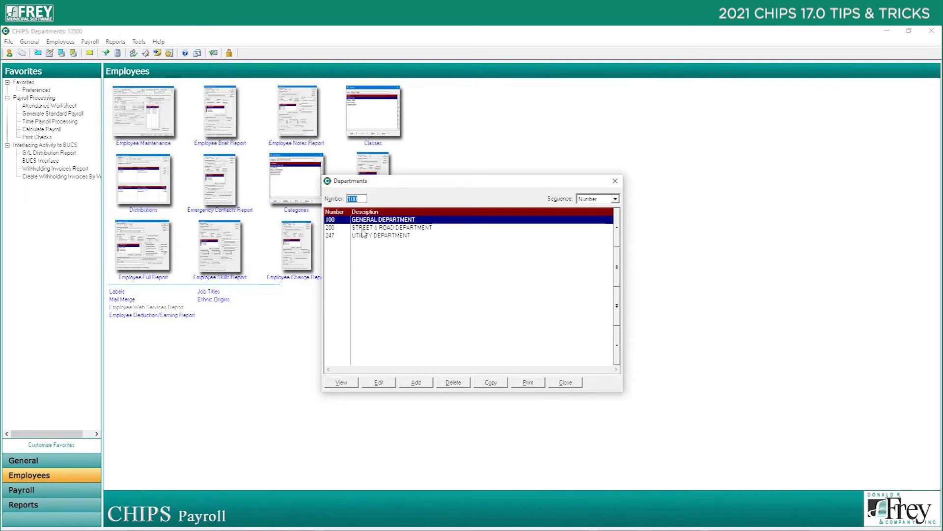
{"action": "left_click", "coordinate": [392, 382]}
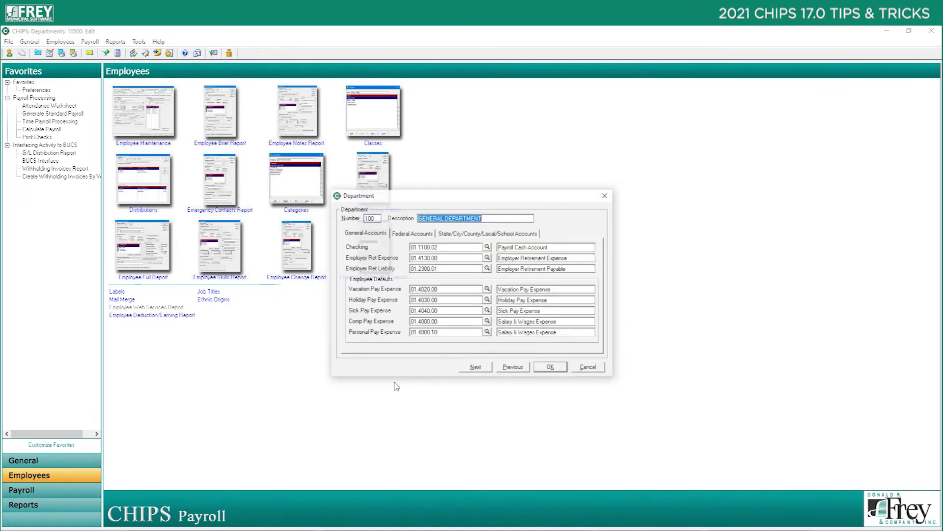
{"action": "left_click", "coordinate": [462, 234]}
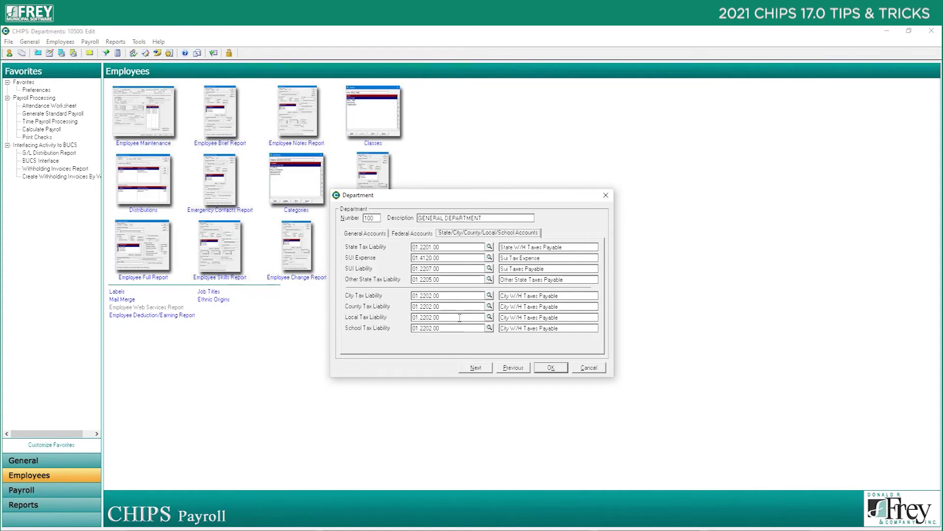
{"action": "left_click", "coordinate": [590, 370]}
{"action": "left_click", "coordinate": [555, 388]}
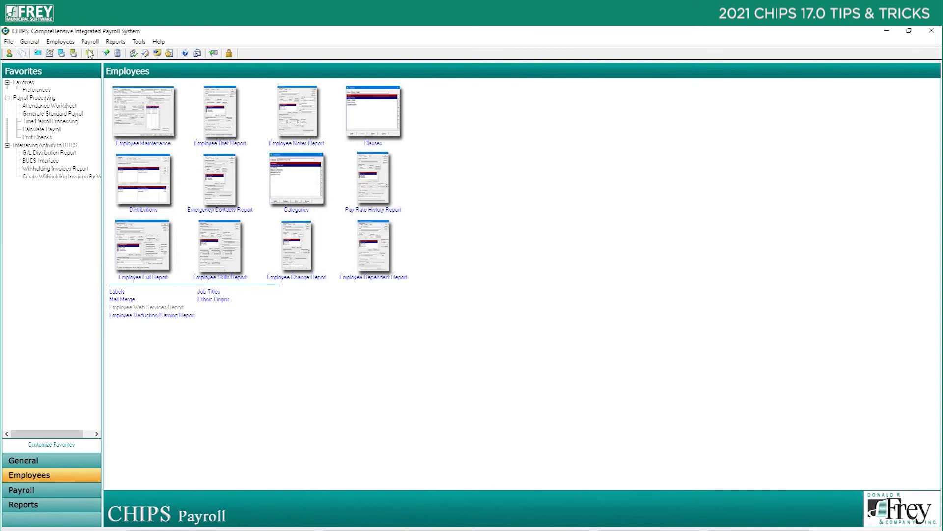
- View the tax exemption options of the BONUS earning code EB1, and close Deduction/Earning Codes without saving
{"action": "left_click", "coordinate": [35, 43]}
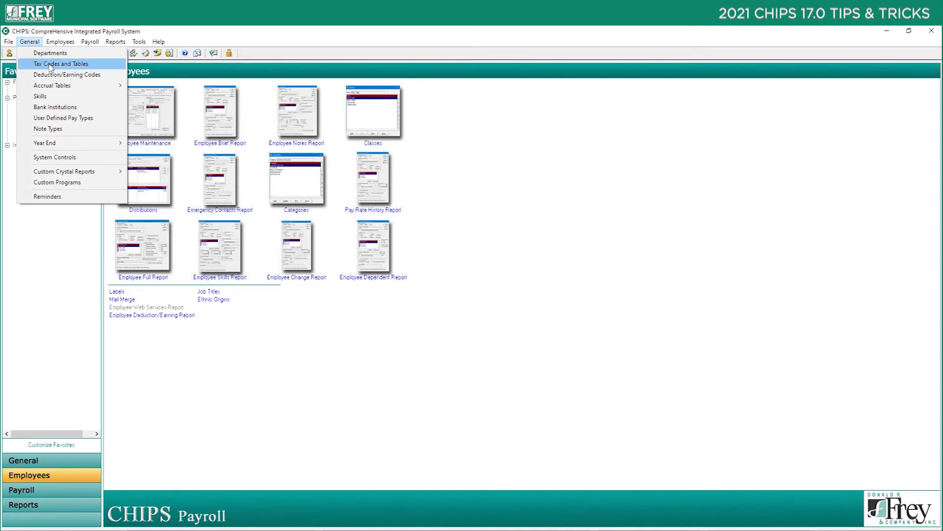
{"action": "left_click", "coordinate": [66, 75]}
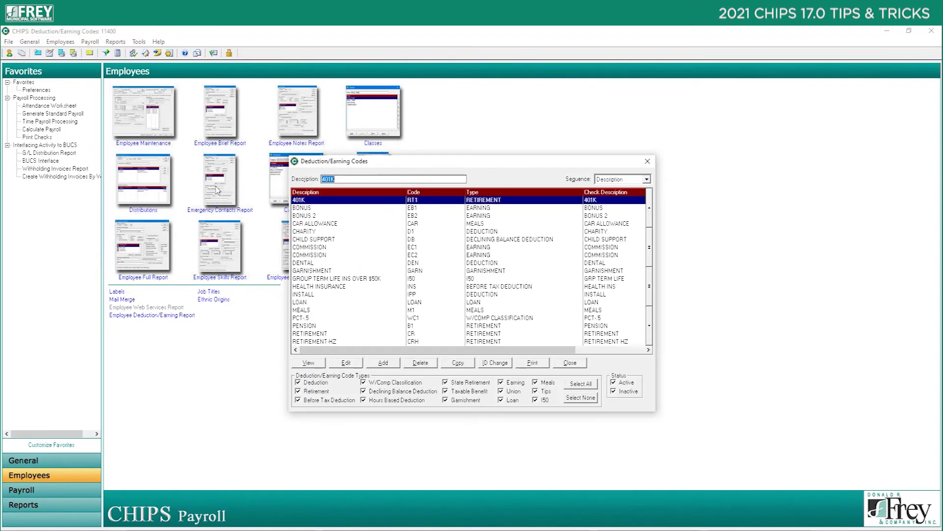
{"action": "double_click", "coordinate": [320, 209]}
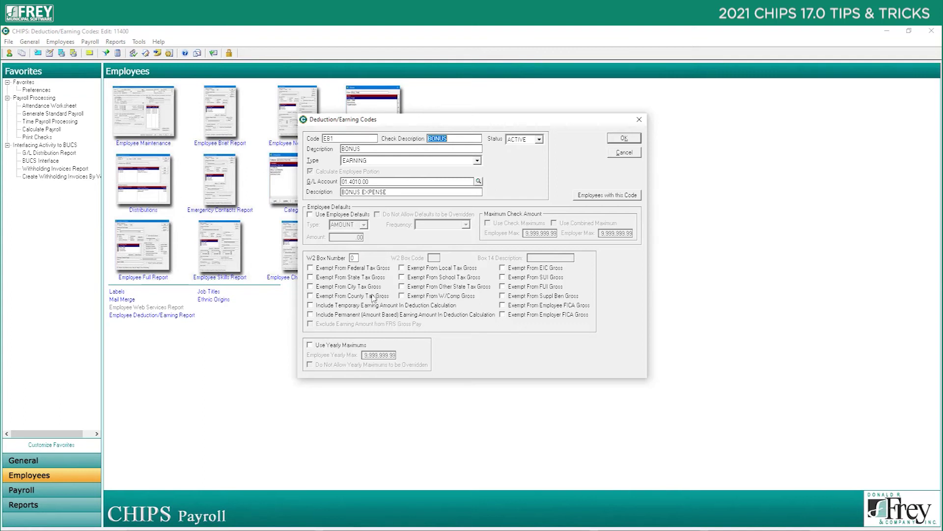
{"action": "left_click", "coordinate": [622, 155]}
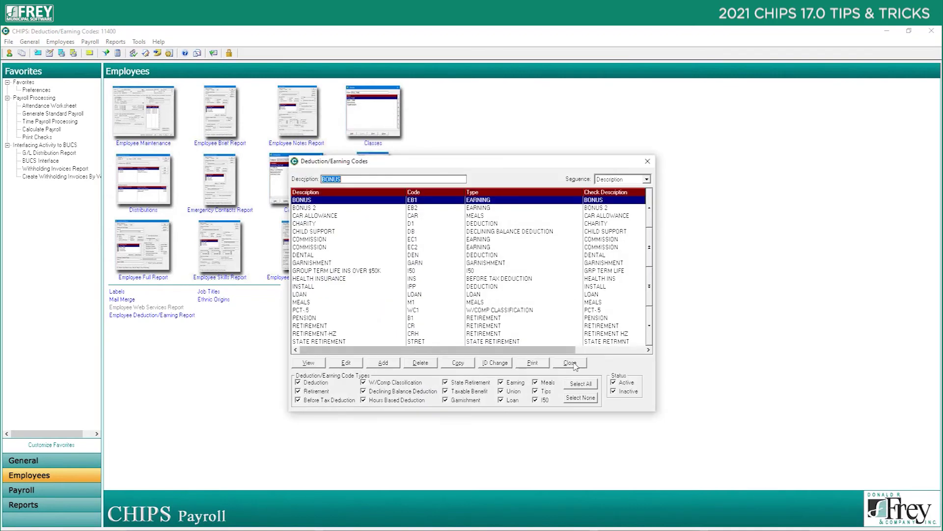
{"action": "key", "text": "Escape"}
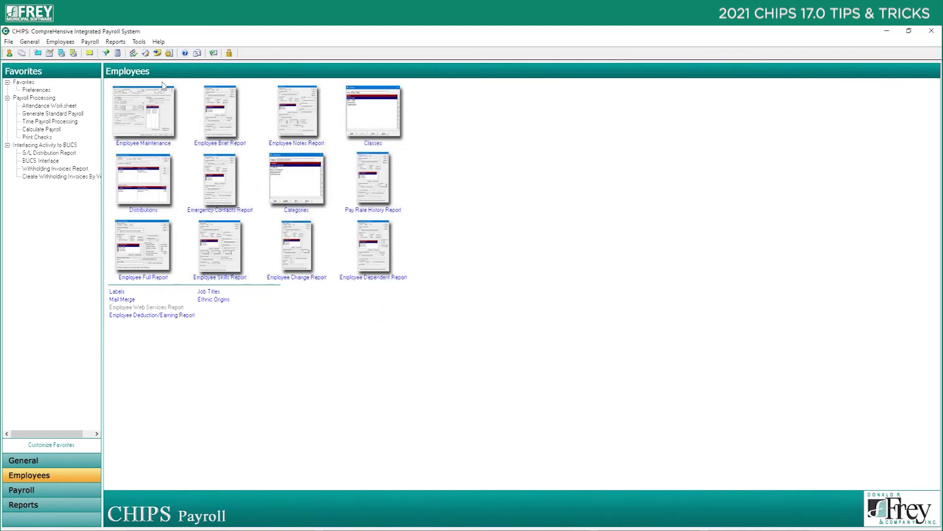
- Preview the History Report for all employees and departments with Social Security numbers protected, and close the preview
{"action": "left_click", "coordinate": [98, 42]}
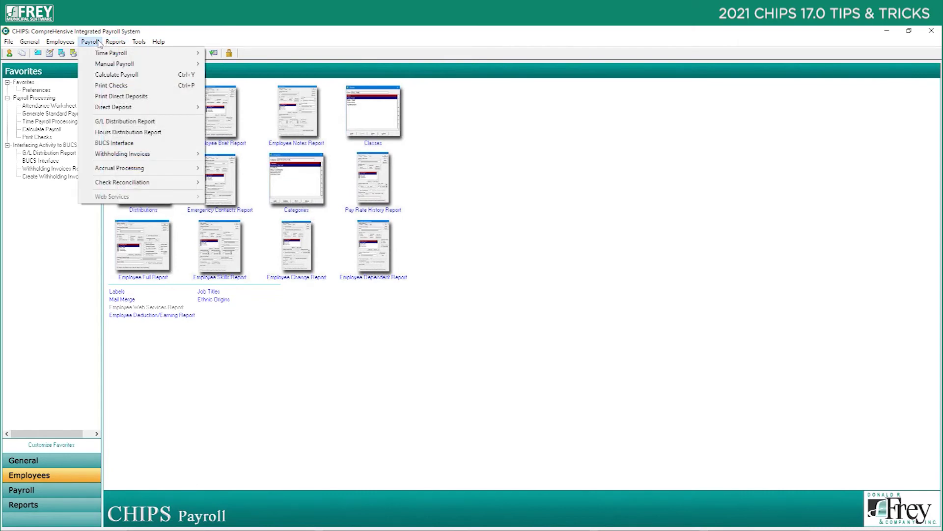
{"action": "left_click", "coordinate": [123, 53]}
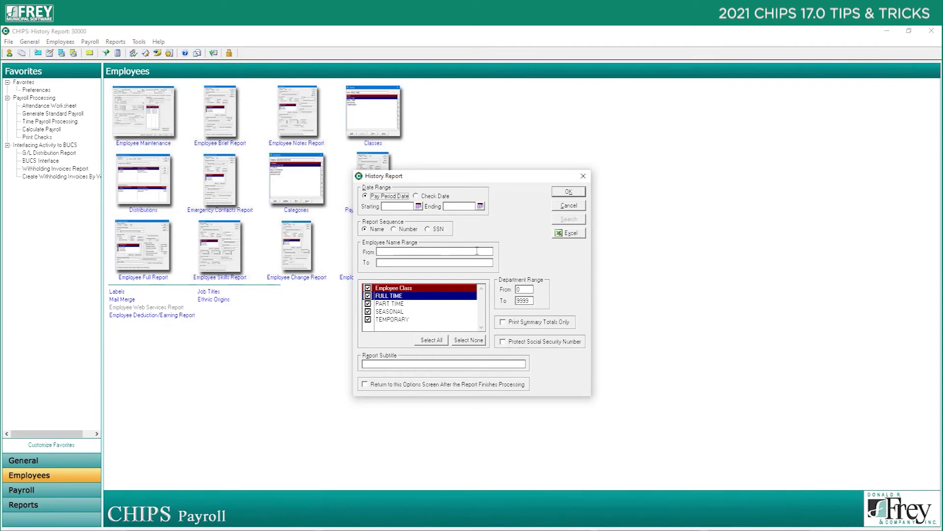
{"action": "left_click", "coordinate": [531, 345]}
{"action": "key", "text": "Return"}
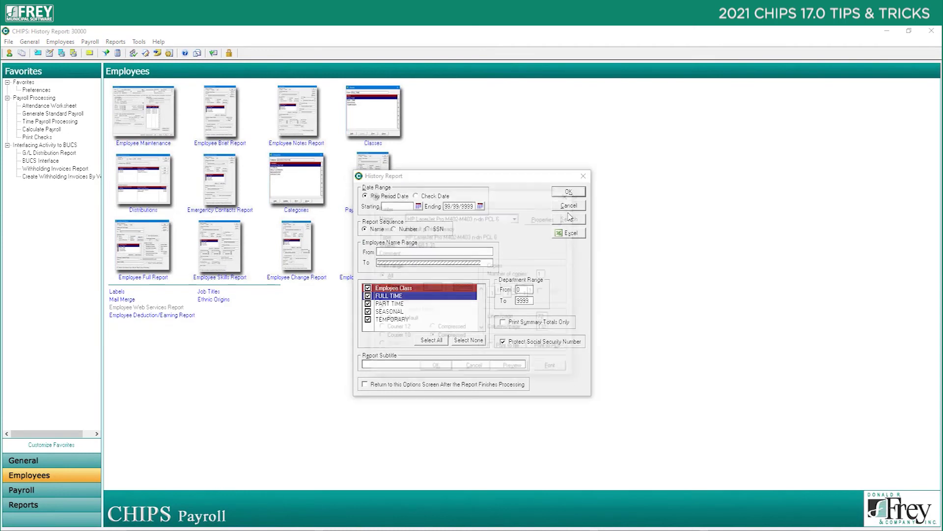
{"action": "left_click", "coordinate": [526, 368]}
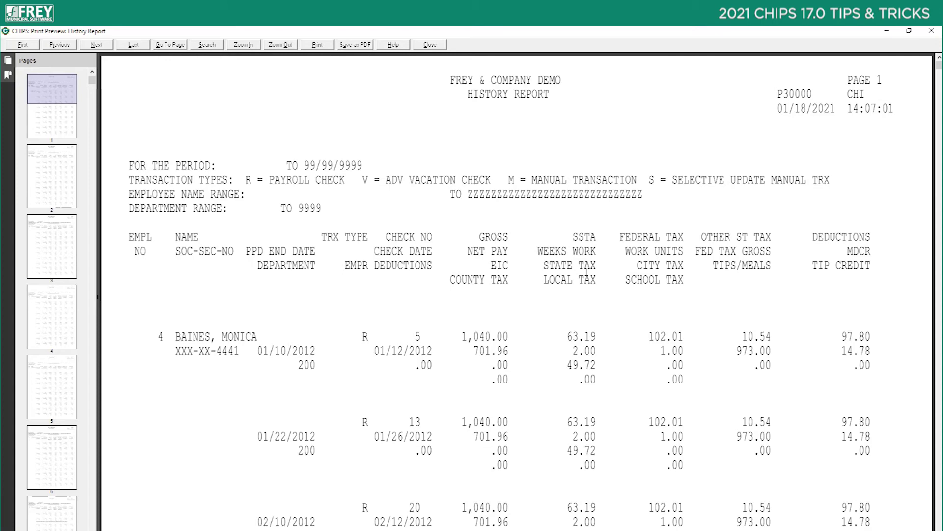
{"action": "left_click", "coordinate": [430, 45]}
- Check the options requiring state, county, city, local and school tax codes on employees in System Controls, and close without saving
{"action": "left_click", "coordinate": [29, 42]}
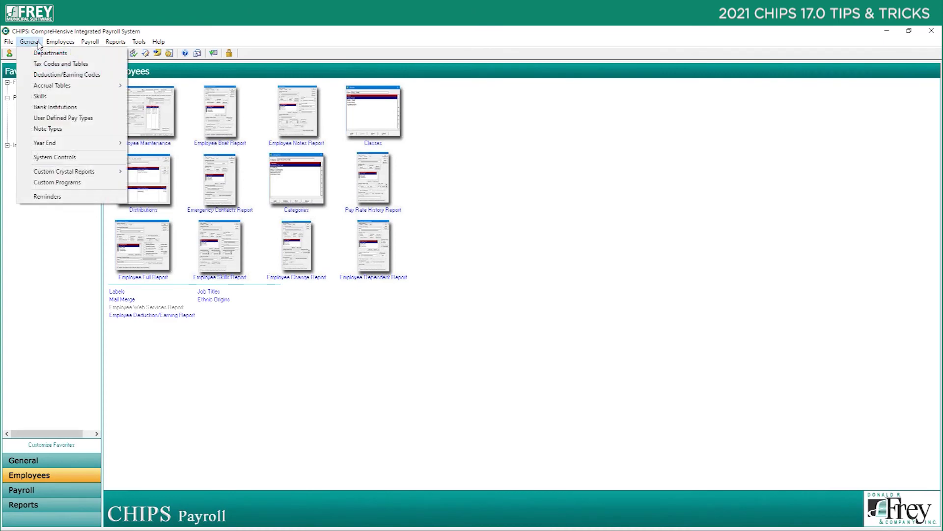
{"action": "left_click", "coordinate": [66, 157]}
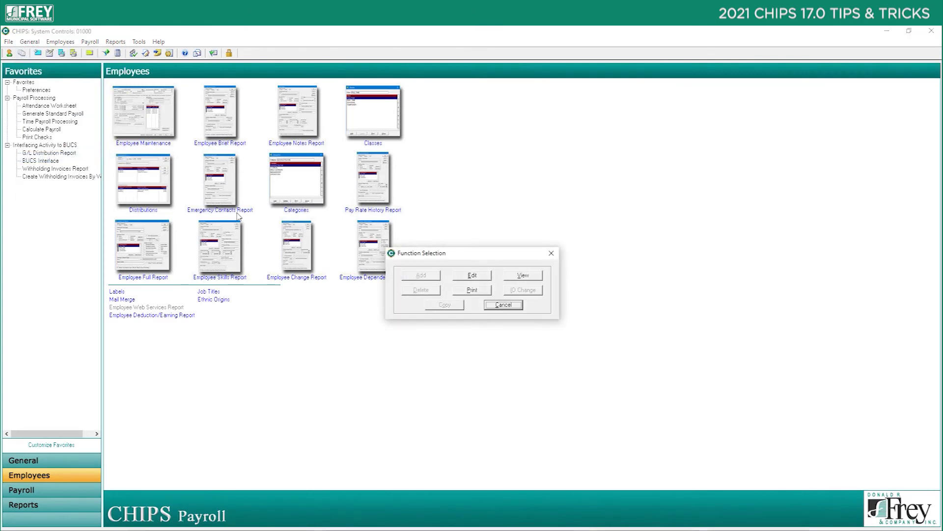
{"action": "left_click", "coordinate": [470, 276]}
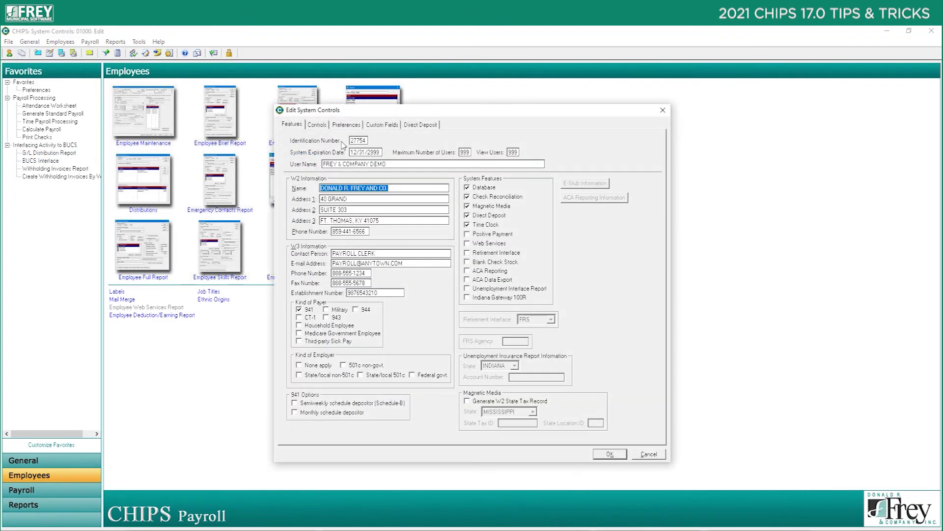
{"action": "left_click", "coordinate": [338, 129]}
{"action": "left_click", "coordinate": [323, 124]}
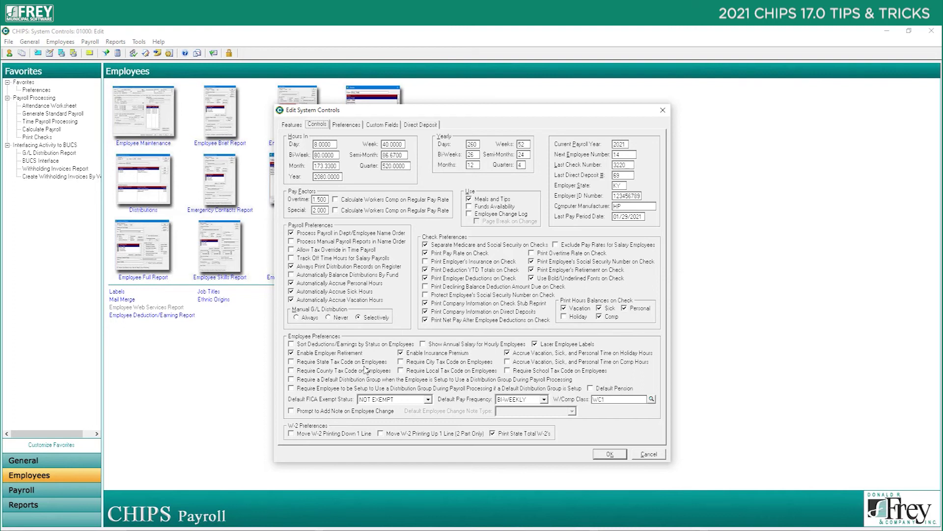
{"action": "left_click", "coordinate": [649, 454]}
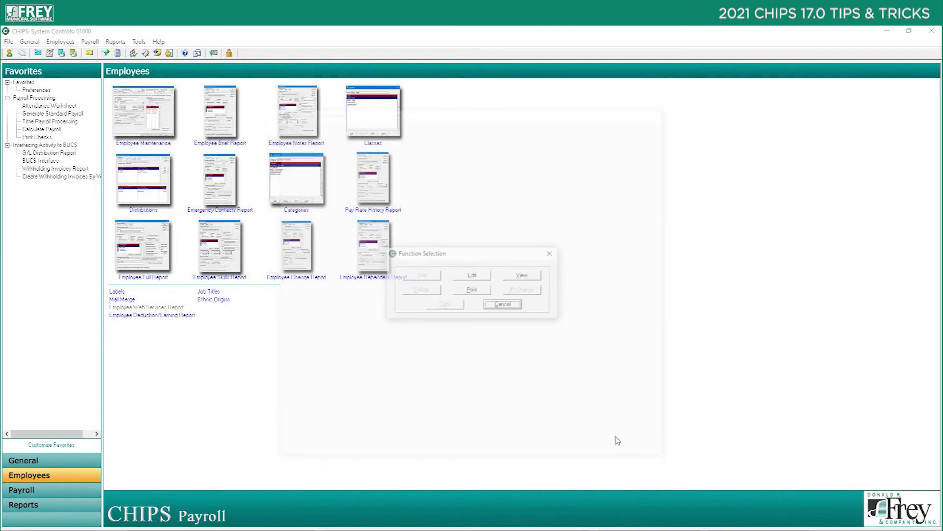
{"action": "left_click", "coordinate": [503, 305]}
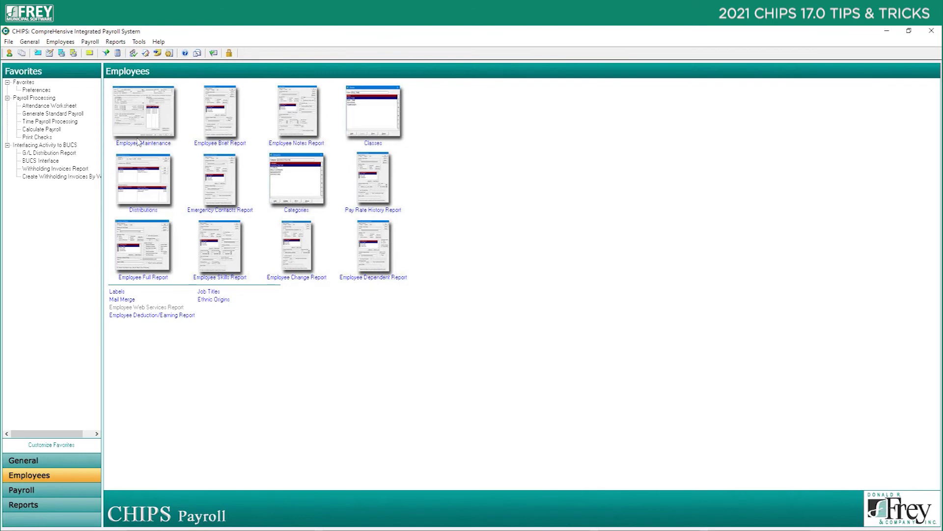
- View the tax code list and the tax authority choices for a new code, and close without adding one
{"action": "left_click", "coordinate": [37, 43]}
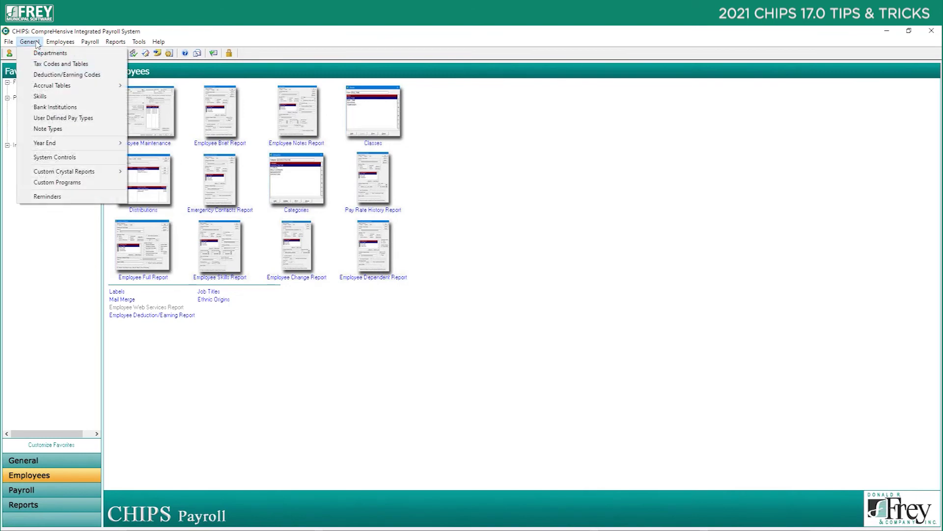
{"action": "left_click", "coordinate": [49, 66]}
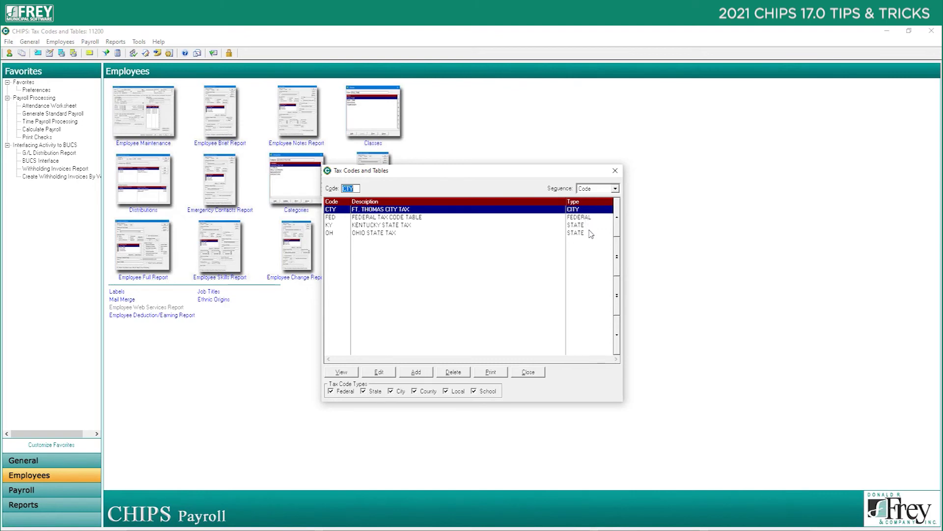
{"action": "left_click", "coordinate": [413, 373]}
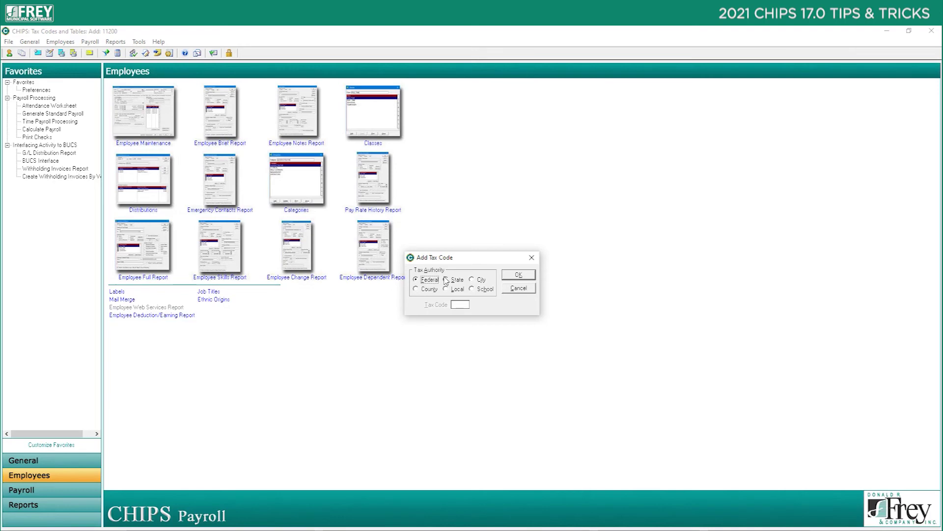
{"action": "left_click", "coordinate": [533, 289]}
{"action": "left_click", "coordinate": [529, 372]}
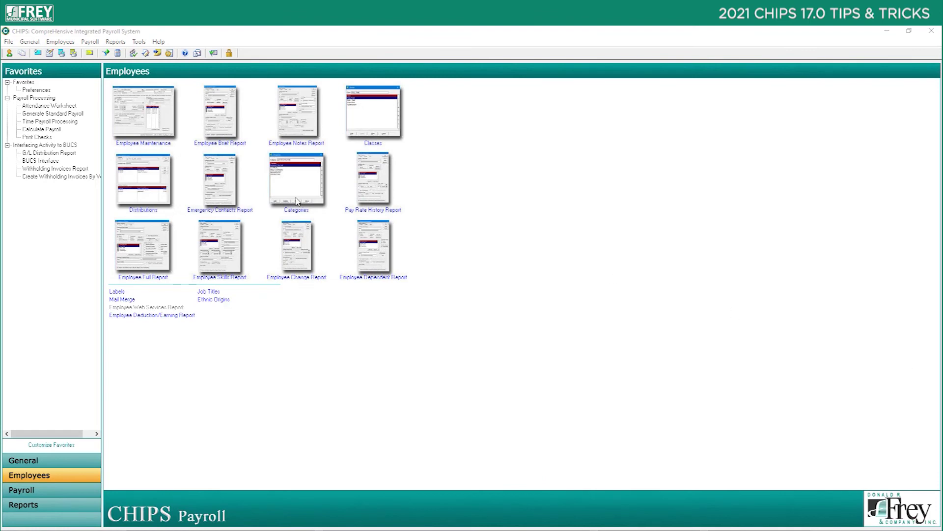
- View the Covid-19 pay and W-2 Box 14 options of the SHIFT 2 user defined pay type, and close without saving
{"action": "left_click", "coordinate": [29, 42]}
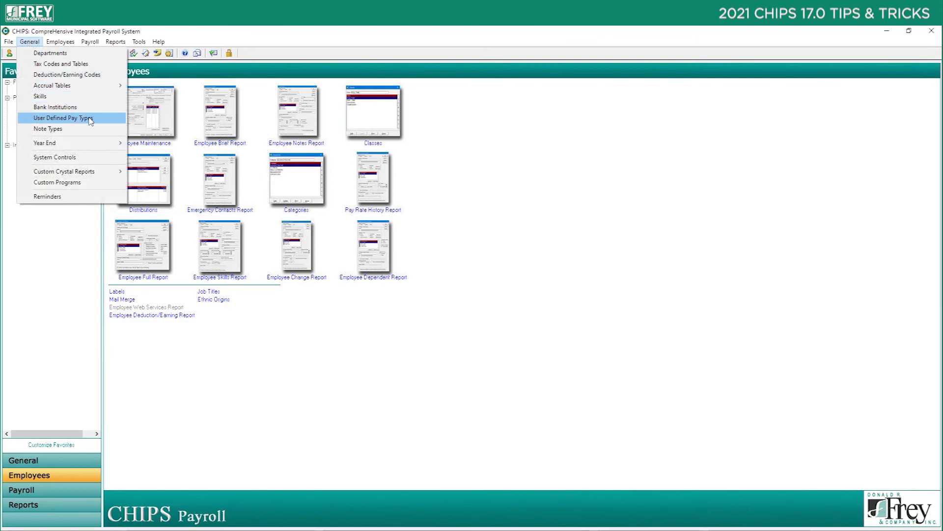
{"action": "left_click", "coordinate": [90, 118]}
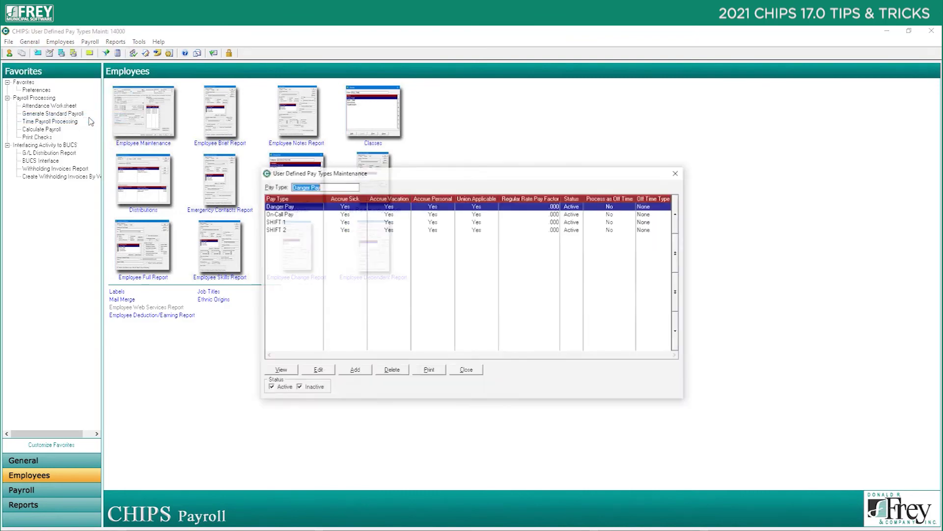
{"action": "left_click", "coordinate": [283, 230]}
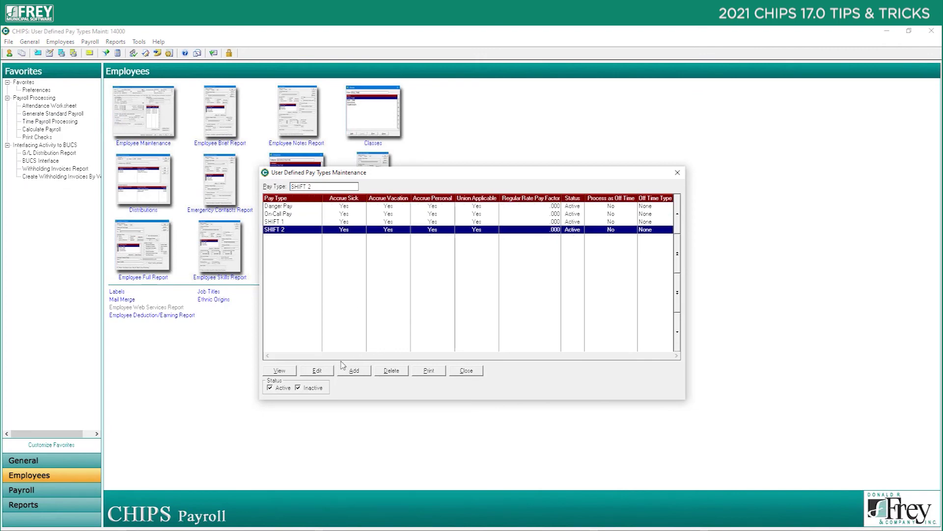
{"action": "left_click", "coordinate": [318, 371]}
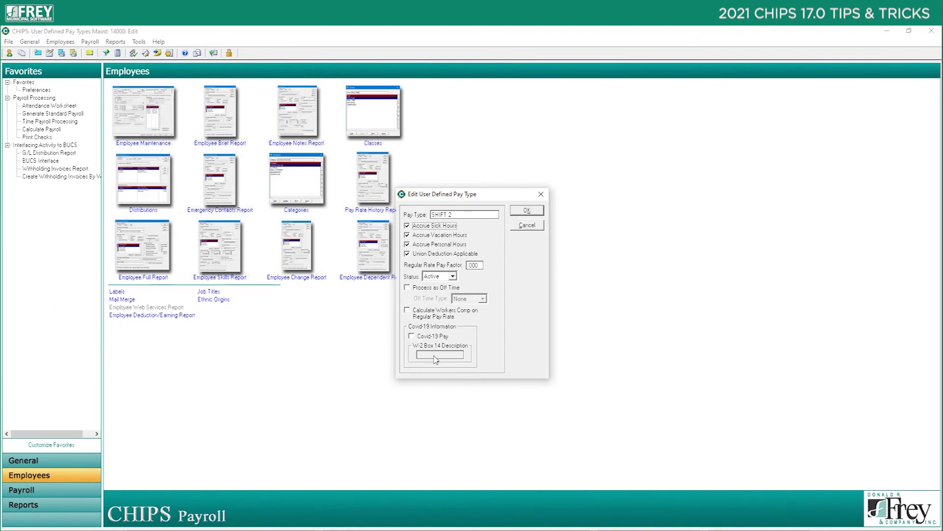
{"action": "left_click", "coordinate": [520, 225]}
{"action": "left_click", "coordinate": [468, 373]}
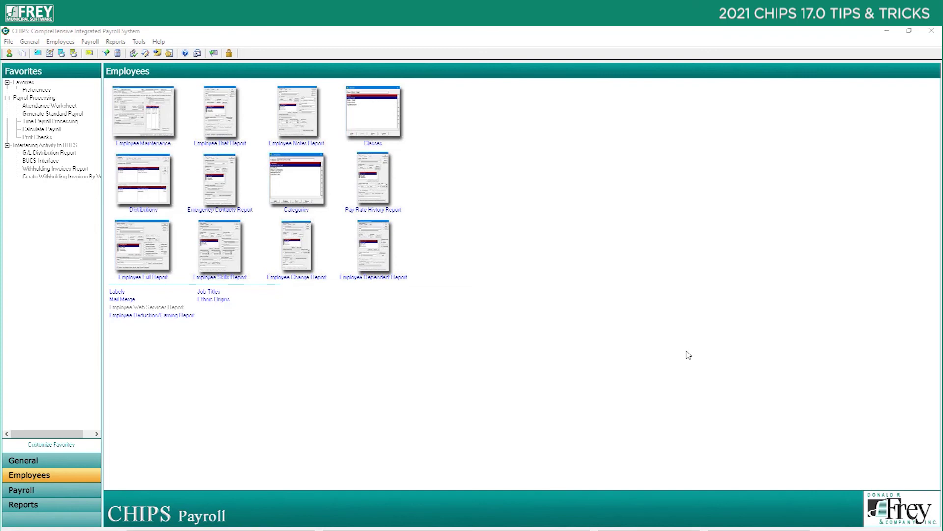
- Preview the History Report for all employees with the return to the options screen after processing enabled, and close the preview
{"action": "left_click", "coordinate": [116, 43]}
{"action": "left_click", "coordinate": [116, 43]}
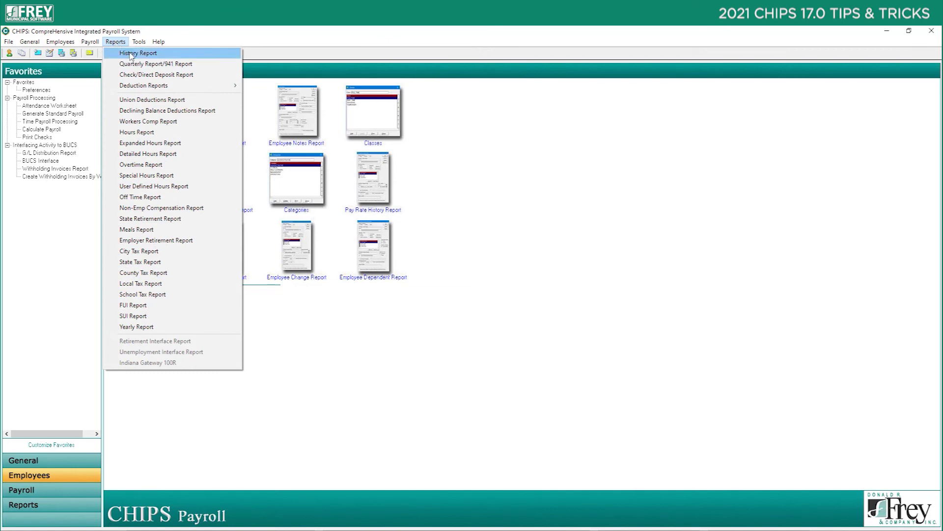
{"action": "left_click", "coordinate": [131, 54]}
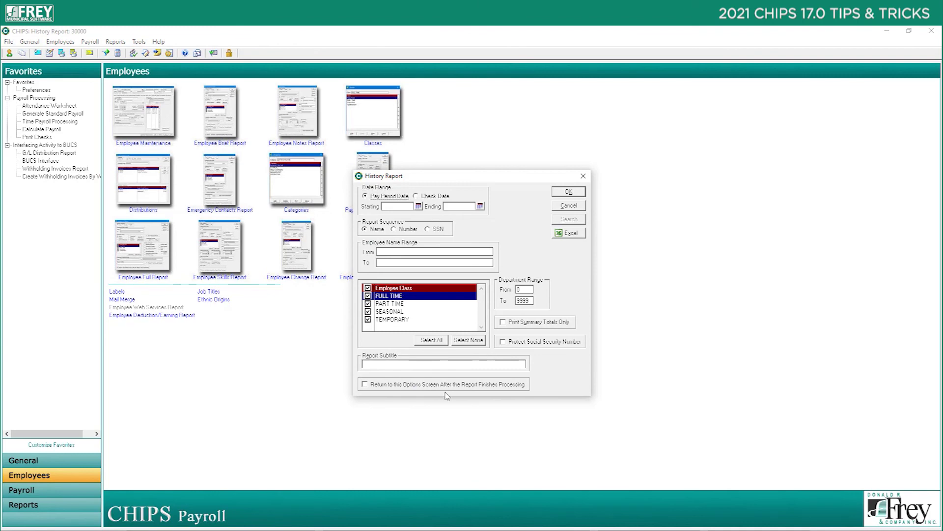
{"action": "left_click", "coordinate": [482, 387]}
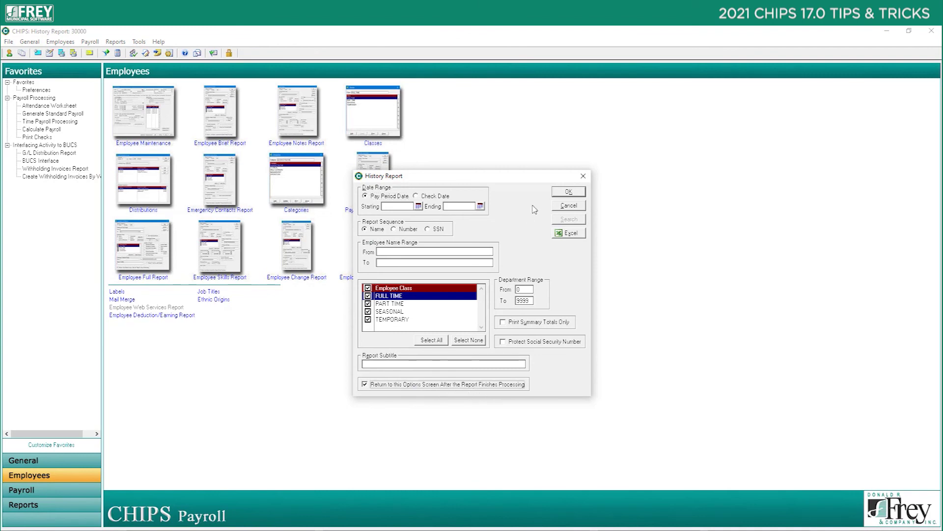
{"action": "left_click", "coordinate": [570, 192]}
{"action": "left_click", "coordinate": [523, 366]}
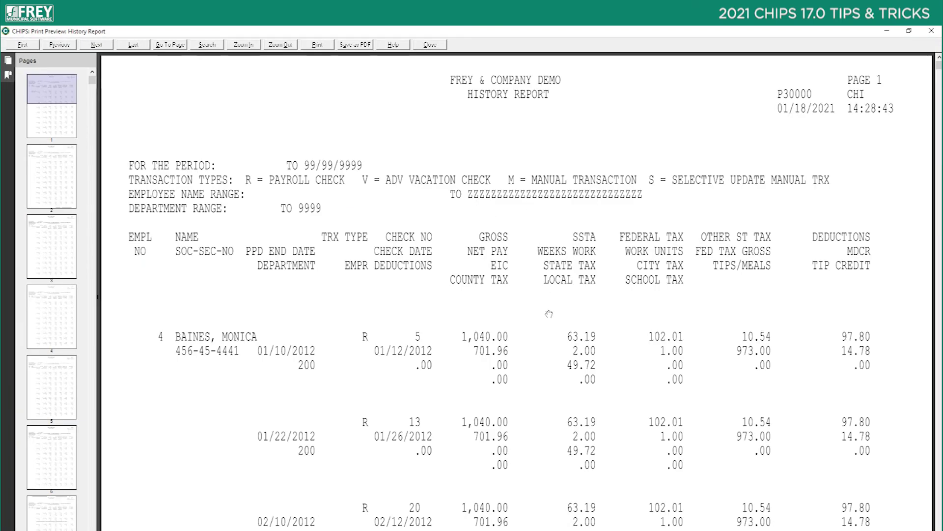
{"action": "left_click", "coordinate": [430, 45]}
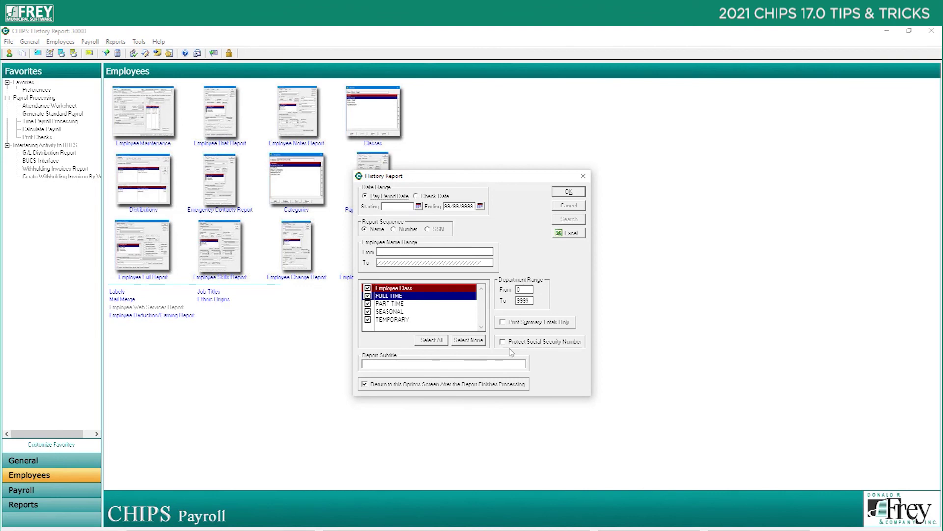
- Preview the History Report again with summary totals only and Social Security numbers protected, and close the preview
{"action": "left_click", "coordinate": [522, 326]}
{"action": "left_click", "coordinate": [519, 341]}
{"action": "left_click", "coordinate": [571, 192]}
{"action": "left_click", "coordinate": [515, 368]}
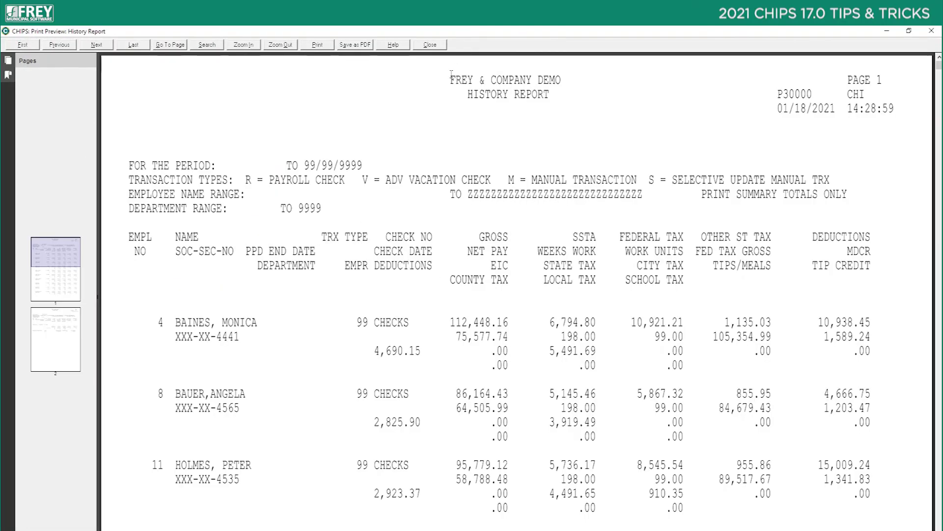
{"action": "left_click", "coordinate": [431, 44]}
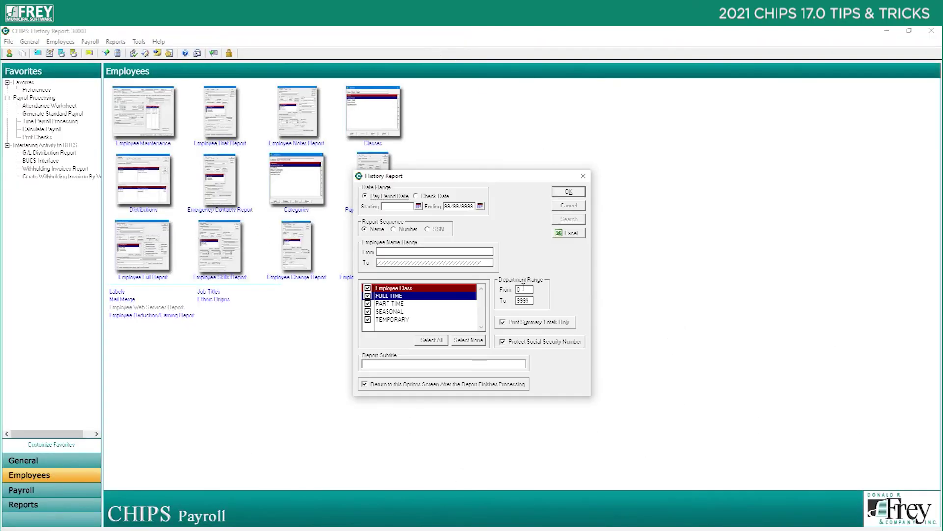
- Turn off Social Security number protection and summary totals only, and cancel the History Report
{"action": "left_click", "coordinate": [523, 344]}
{"action": "left_click", "coordinate": [529, 324]}
{"action": "left_click", "coordinate": [569, 205]}
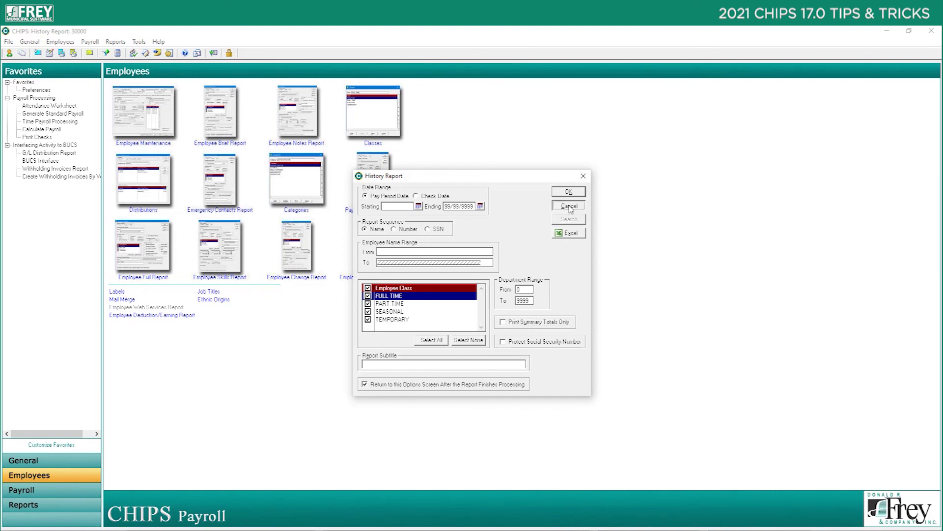
{"action": "left_click", "coordinate": [117, 42]}
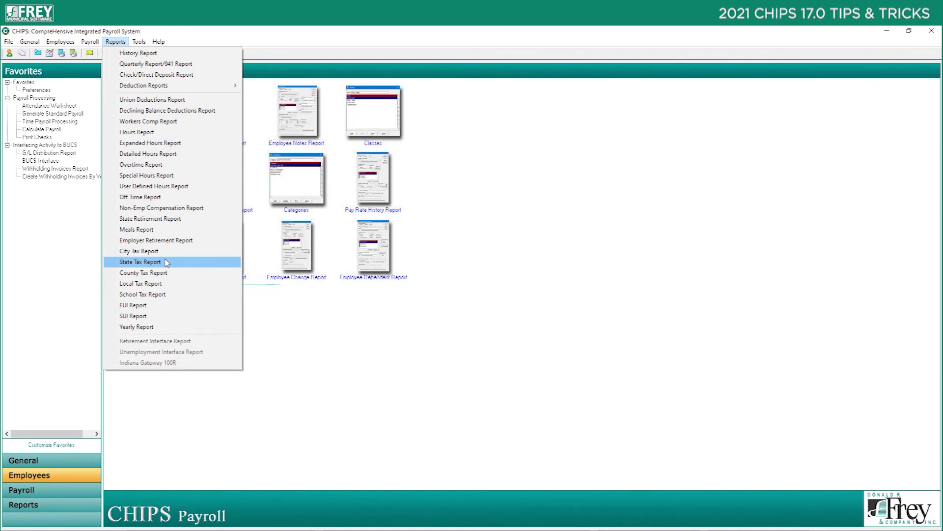
{"action": "left_click", "coordinate": [373, 391]}
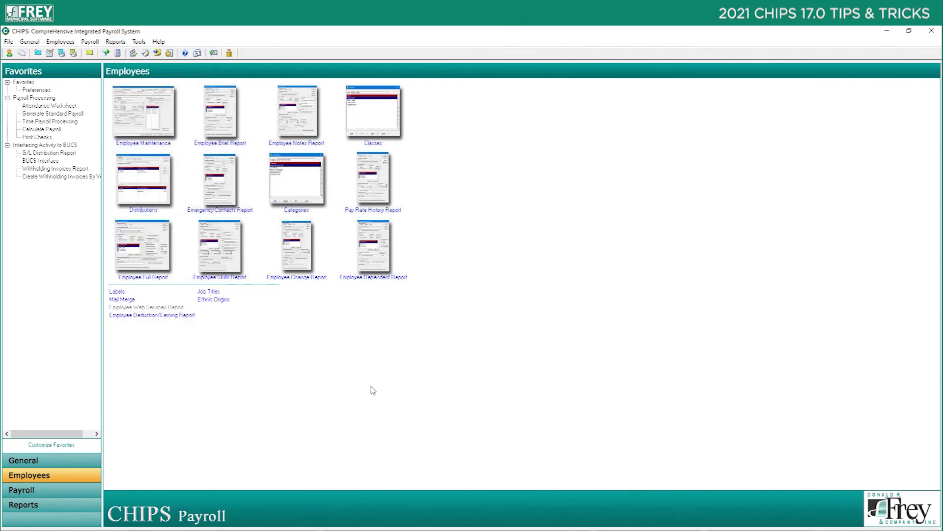